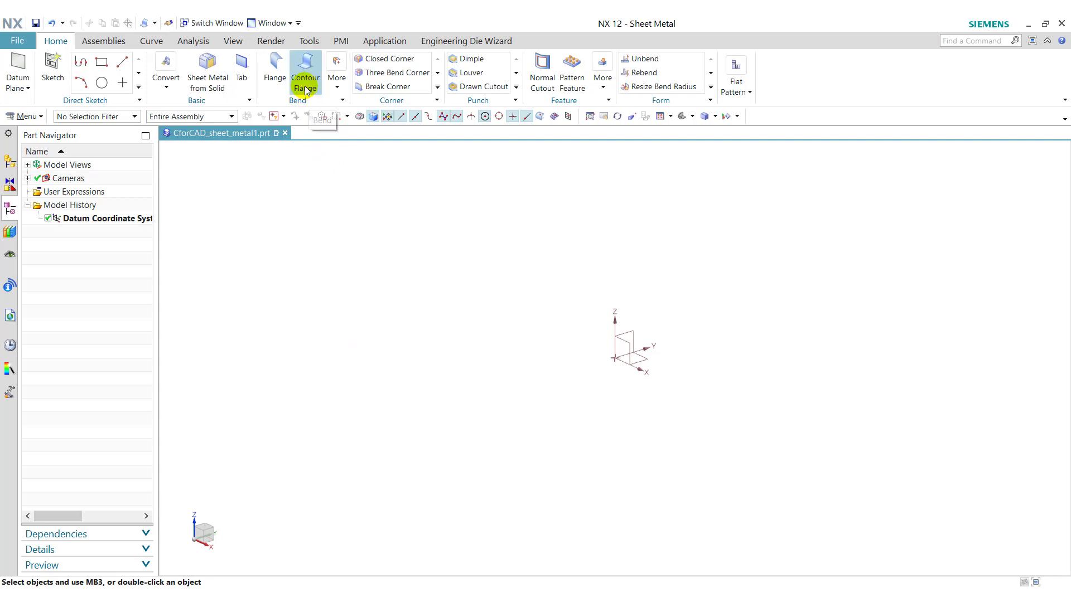
# Start a Base-type Contour Flange, 2 mm thick and 110 wide, awaiting its section curve.
pyautogui.click(307, 88)
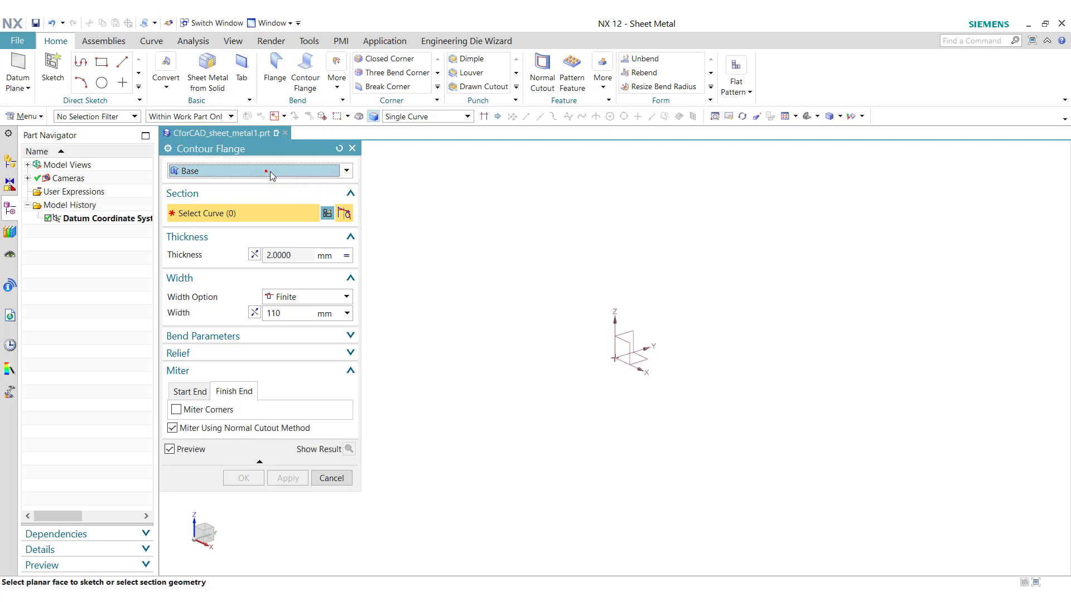
pyautogui.click(302, 170)
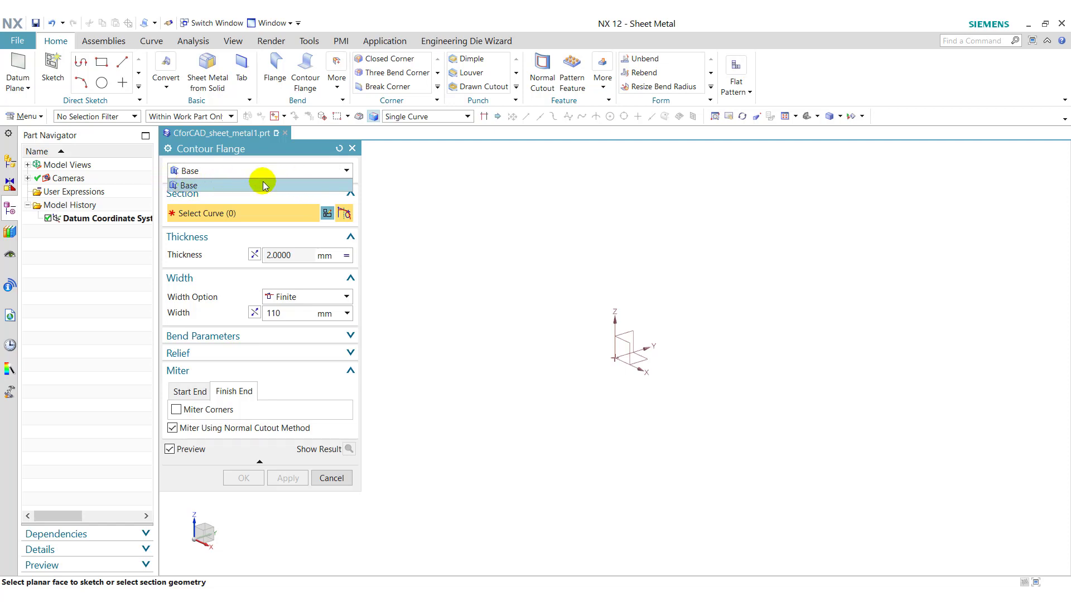
pyautogui.click(229, 185)
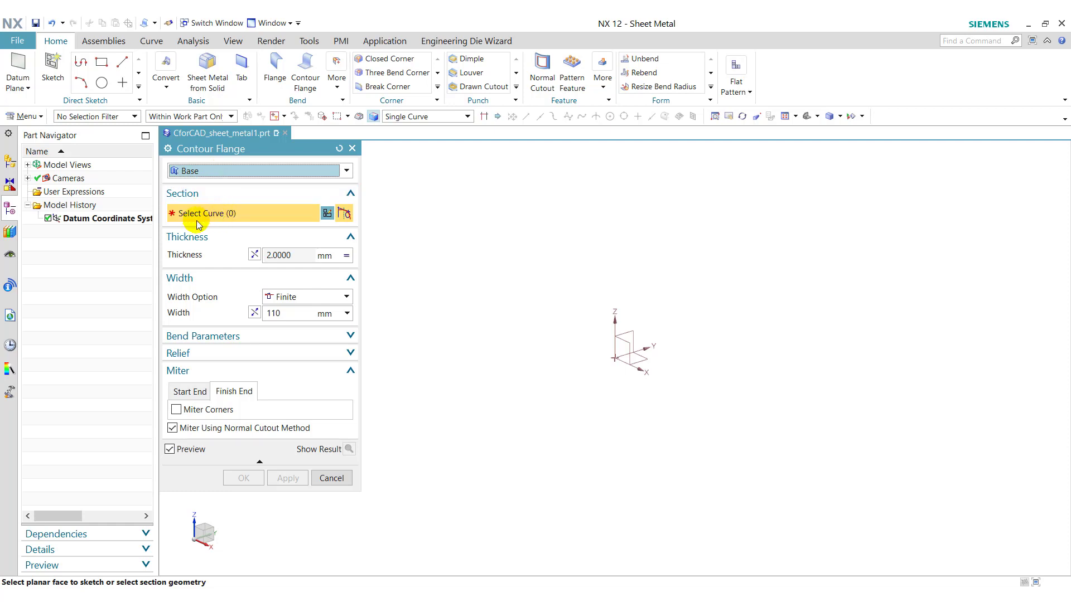
# Create a new section sketch on the chosen plane for the flange.
pyautogui.click(328, 215)
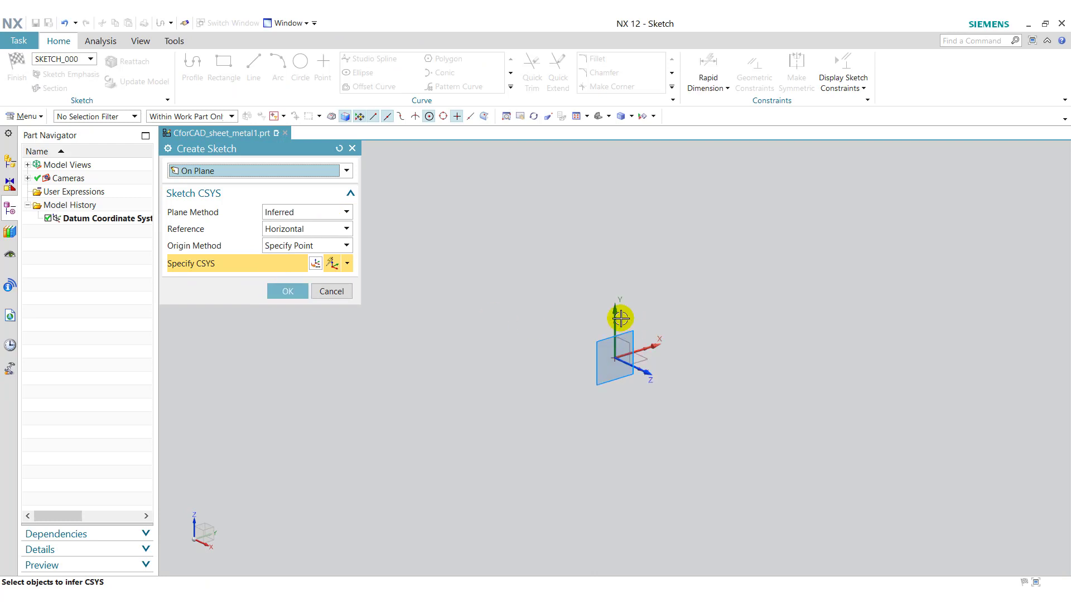
pyautogui.click(631, 328)
pyautogui.click(287, 292)
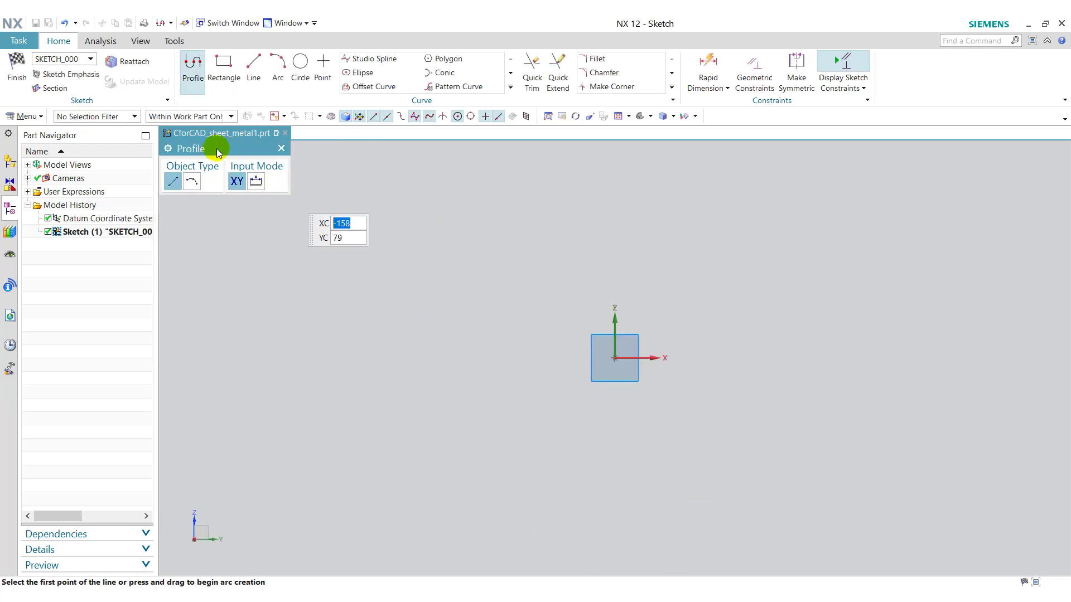
# Draw the open four-line profile: bottom line, incline, upper line and vertical leg.
pyautogui.click(614, 358)
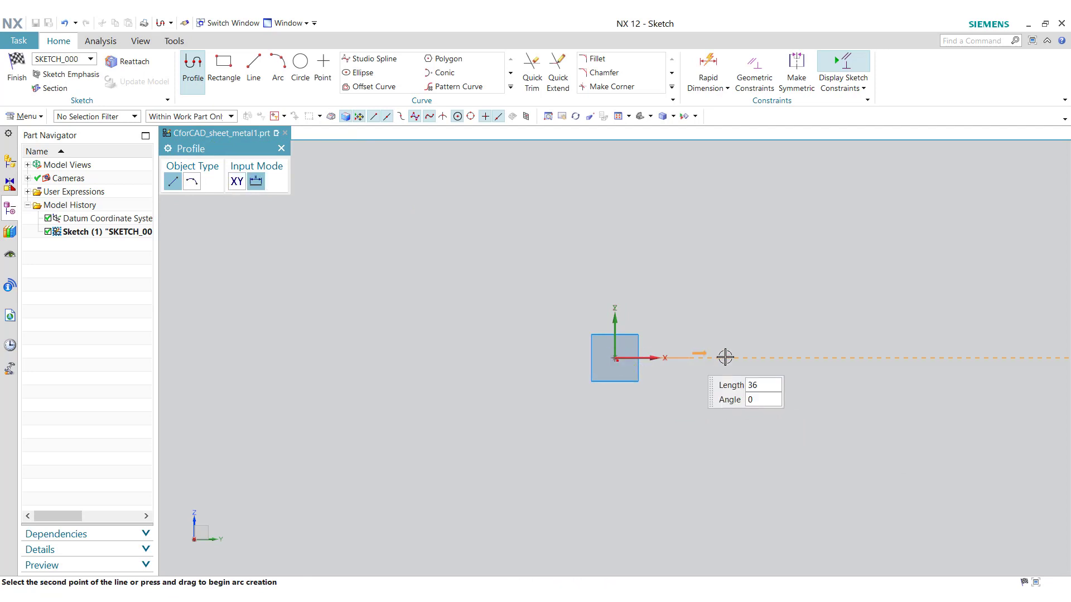
pyautogui.click(794, 357)
pyautogui.click(856, 272)
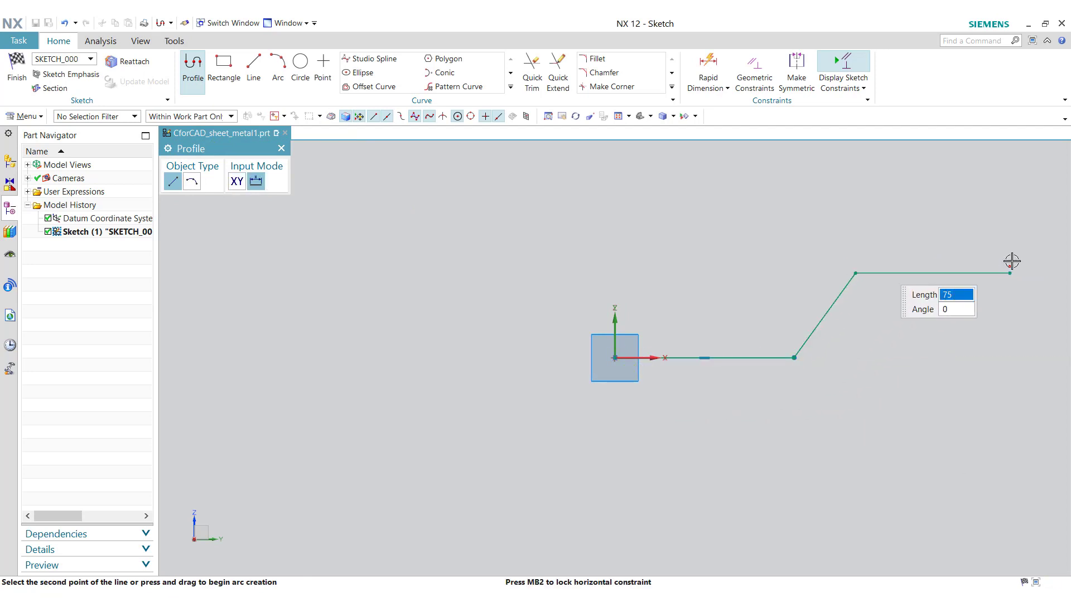
pyautogui.click(1010, 273)
pyautogui.click(1010, 180)
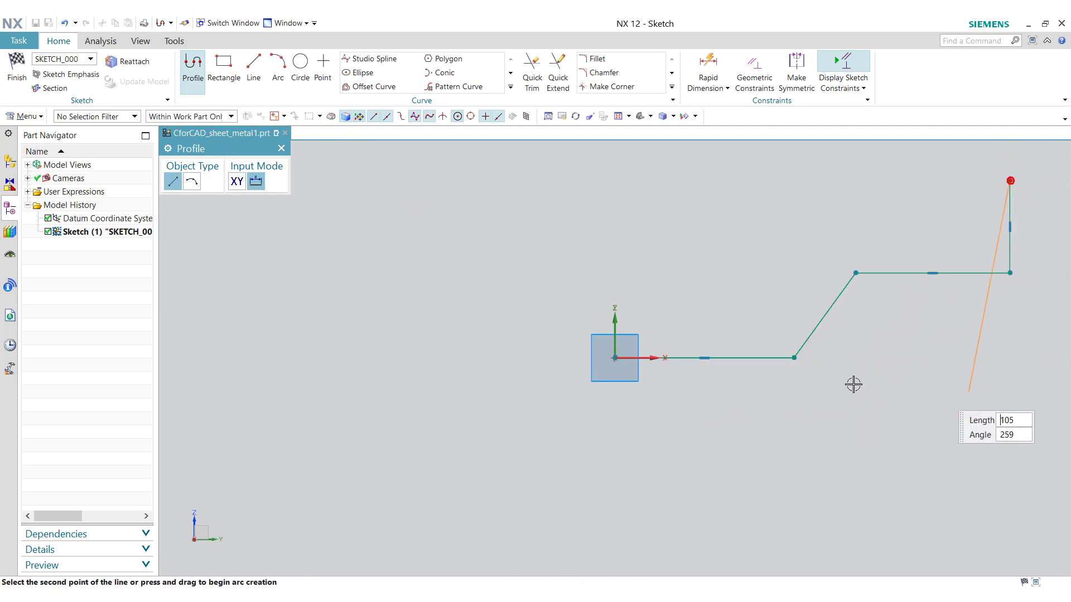
pyautogui.click(281, 148)
pyautogui.click(712, 63)
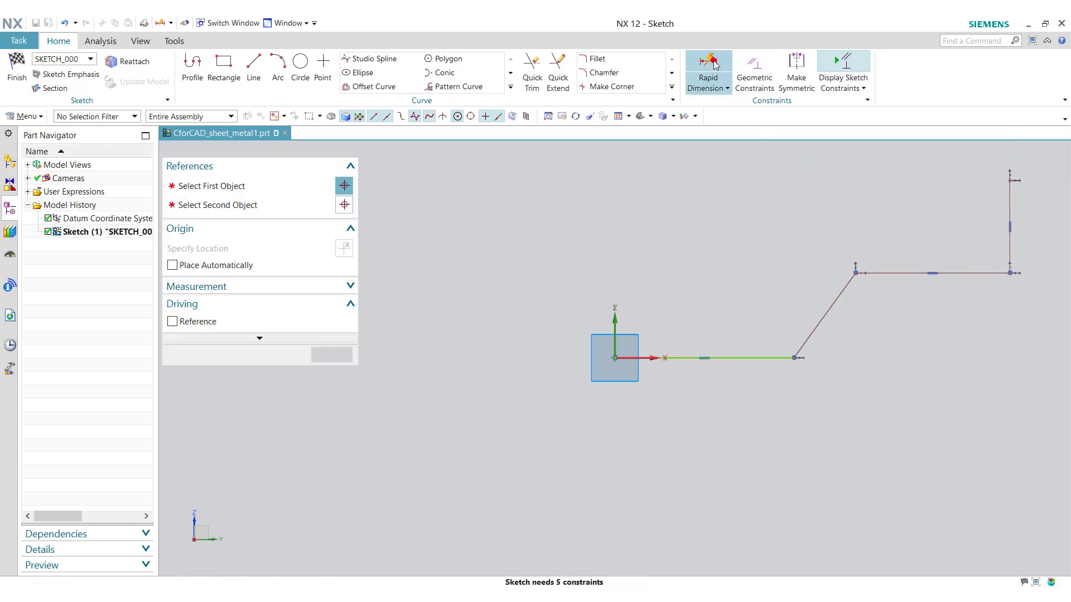
# Dimension the bottom line to 150 and the inclined line to 50.
pyautogui.click(737, 359)
pyautogui.click(721, 448)
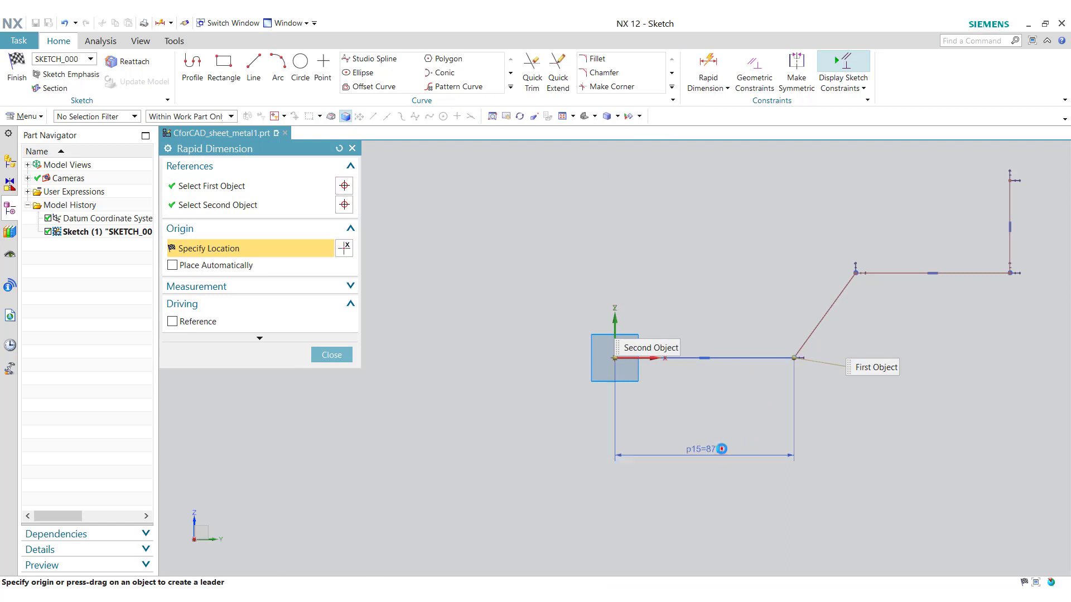
pyautogui.write('150')
pyautogui.press('Return')
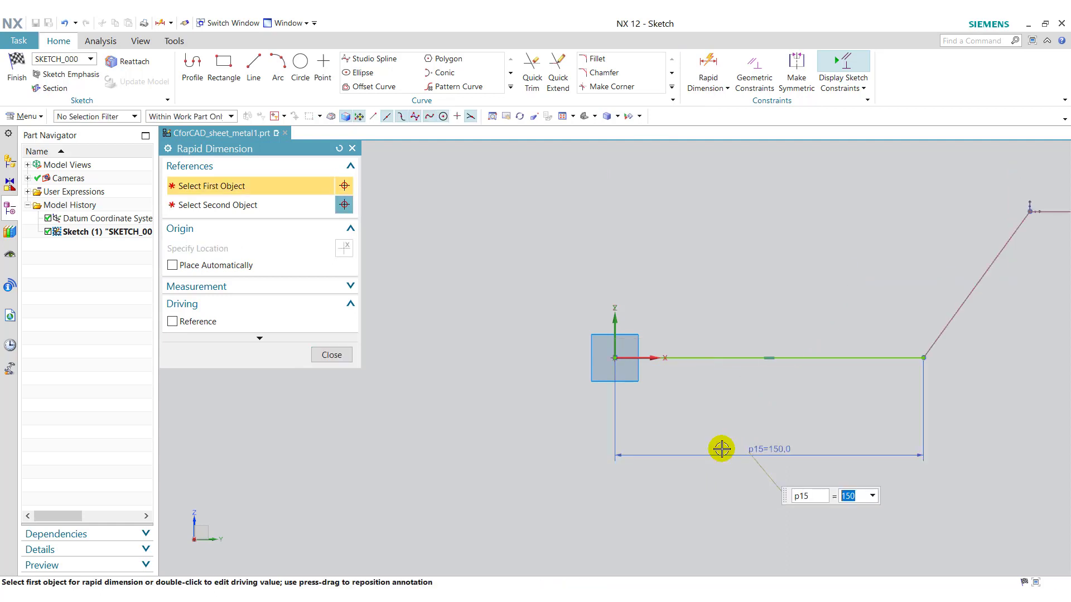
pyautogui.click(939, 334)
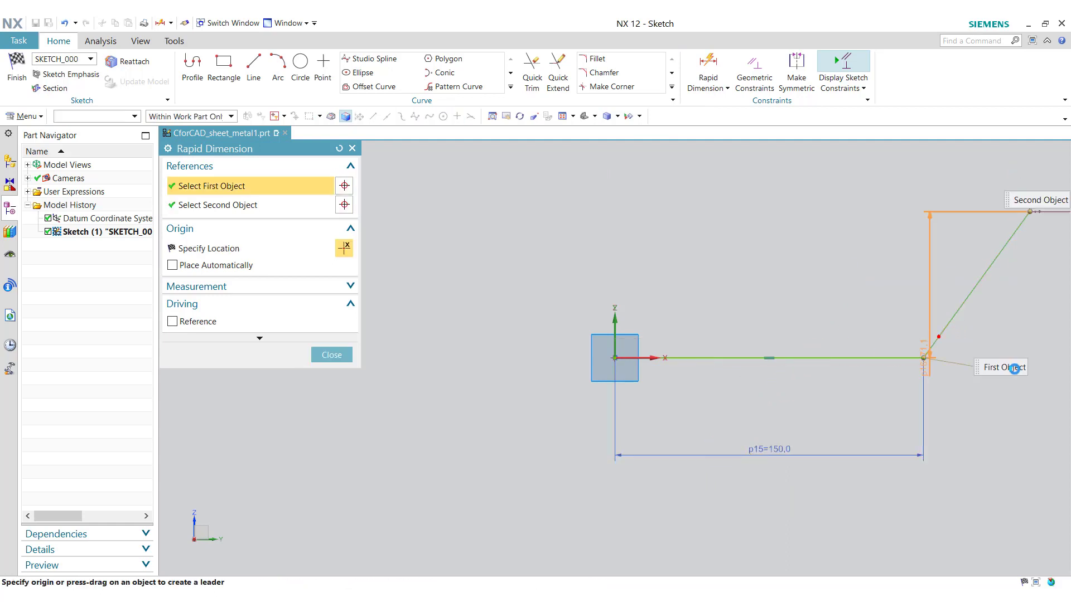
pyautogui.click(952, 249)
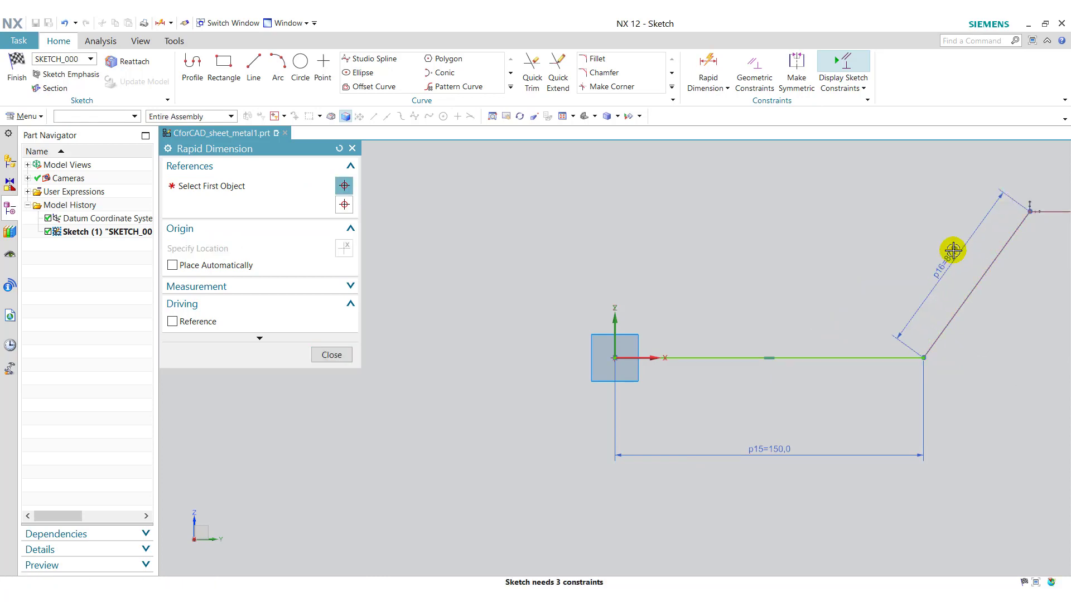
pyautogui.write('50')
pyautogui.press('Return')
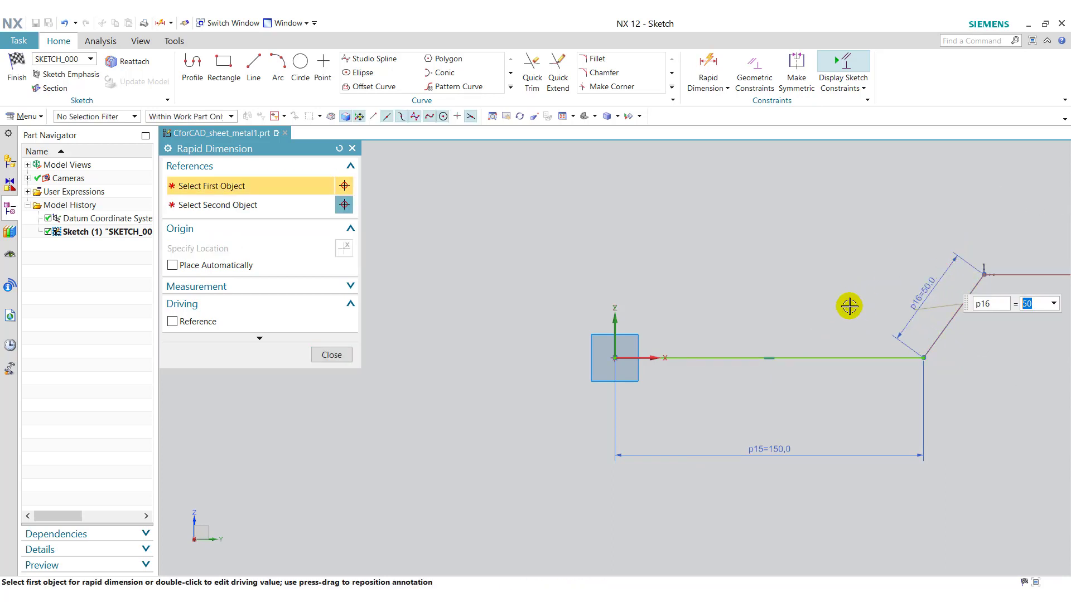
# Dimension the upper horizontal line to 80 and the vertical leg to 20.
pyautogui.keyDown('shift'); pyautogui.moveTo(849, 304); pyautogui.dragTo(641, 367, button='middle'); pyautogui.keyUp('shift')
pyautogui.click(765, 309)
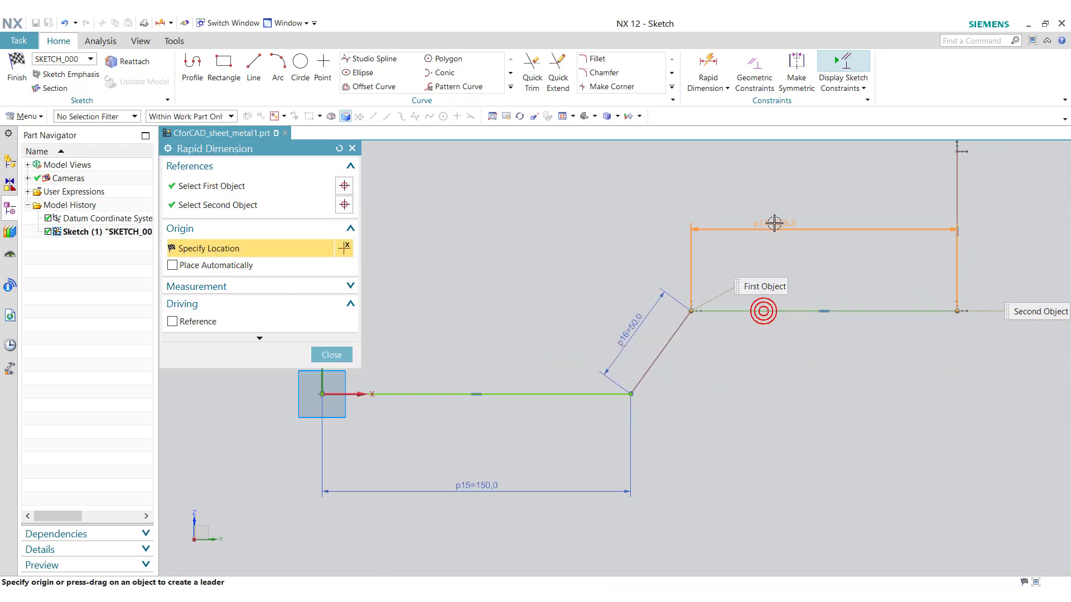
pyautogui.click(774, 223)
pyautogui.write('80')
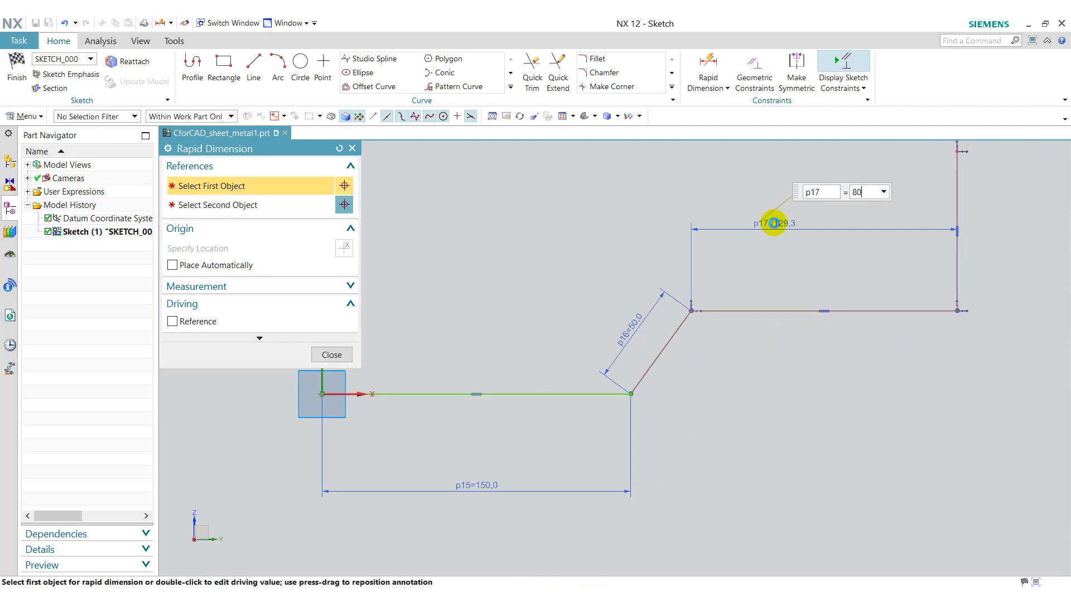
pyautogui.press('Return')
pyautogui.click(856, 204)
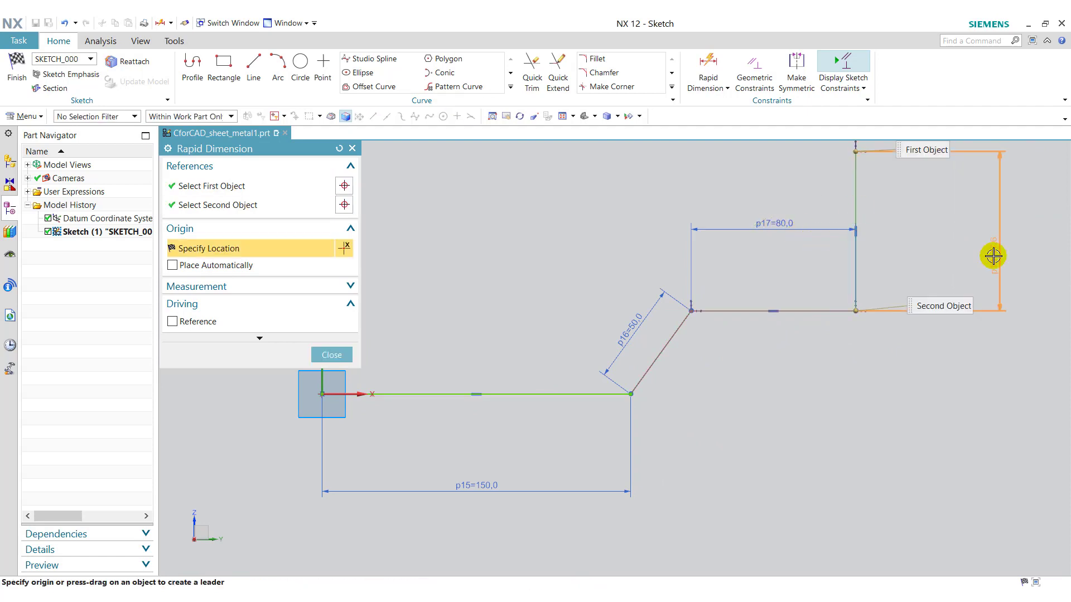
pyautogui.click(994, 256)
pyautogui.write('20')
pyautogui.press('Return')
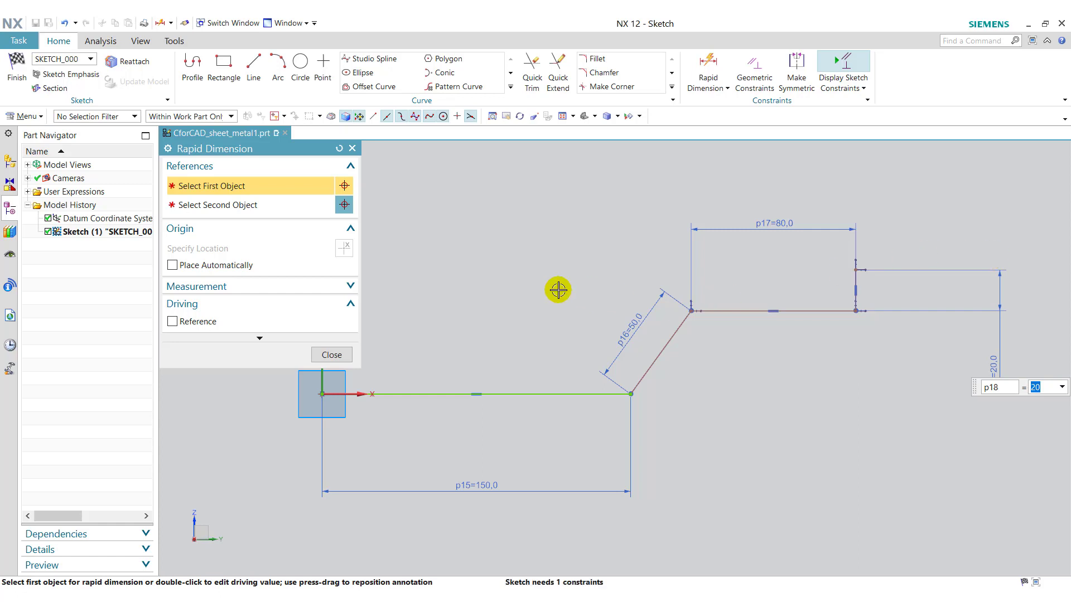
# Add the 126° angle between the bottom line and the incline.
pyautogui.click(608, 393)
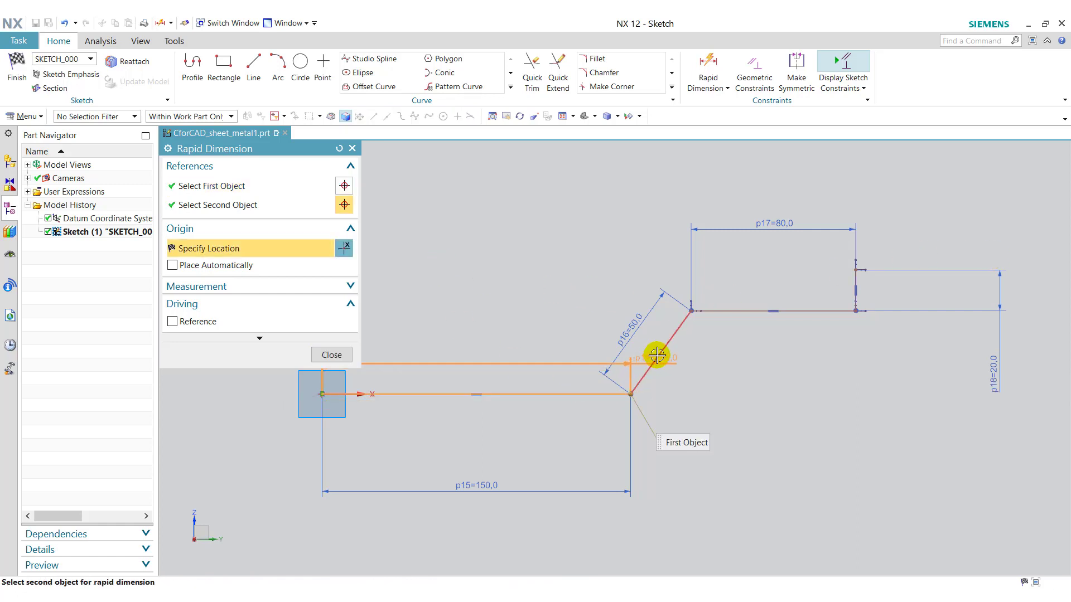
pyautogui.click(658, 353)
pyautogui.click(588, 294)
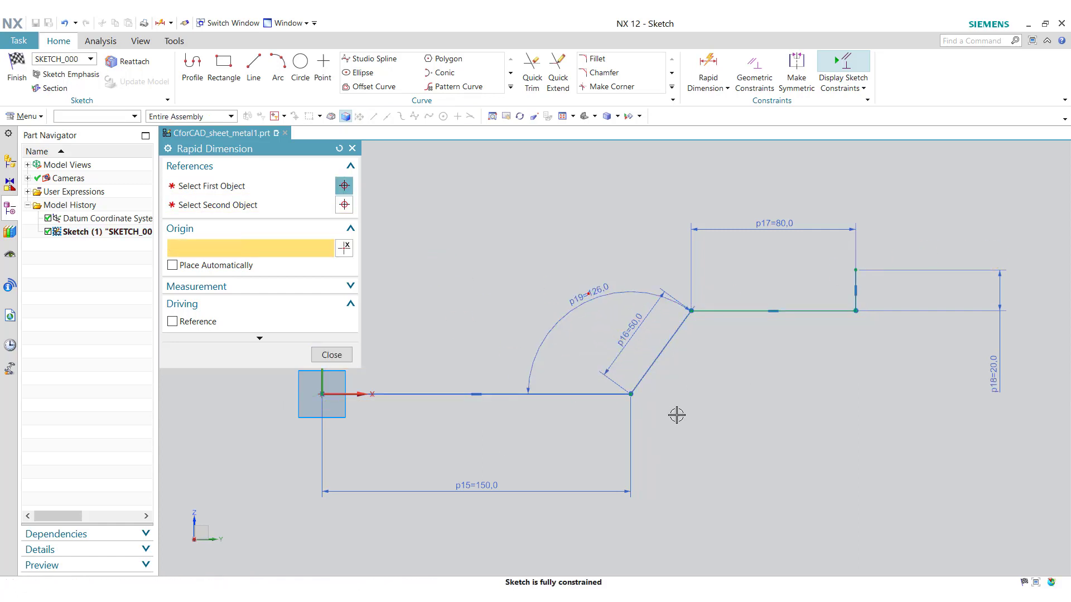
pyautogui.click(342, 352)
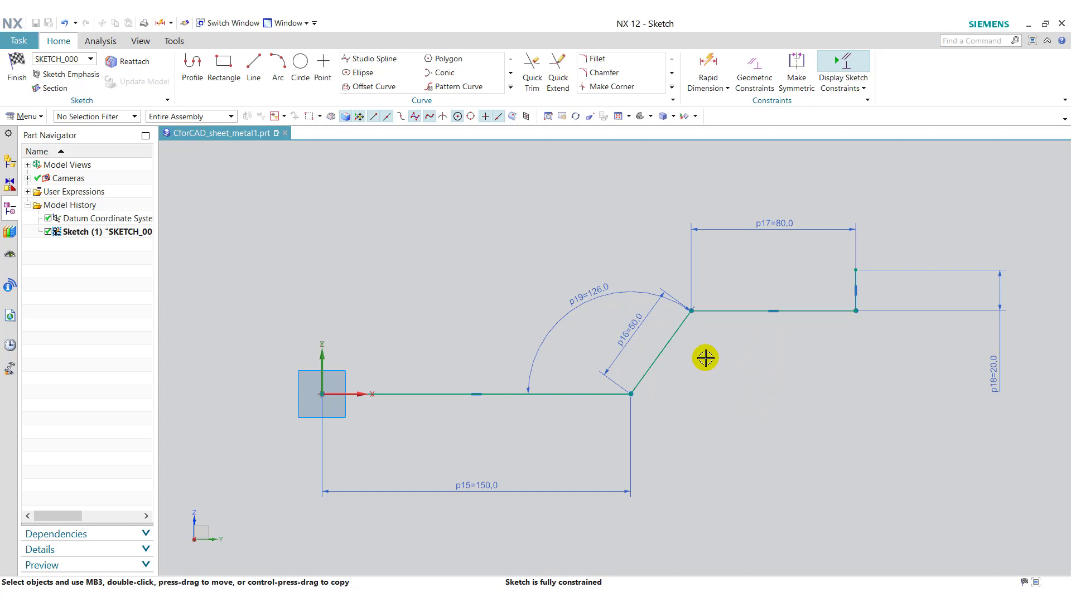
pyautogui.hotkey('ctrl', 'f')
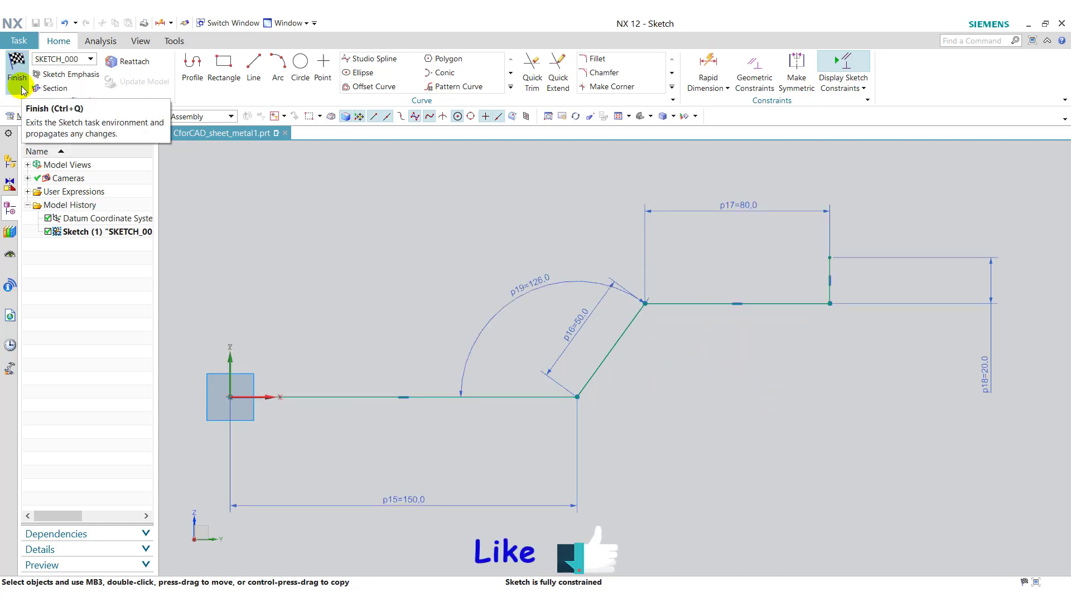
# Finish the sketch and review the flange's bend radius and neutral factor settings.
pyautogui.click(21, 88)
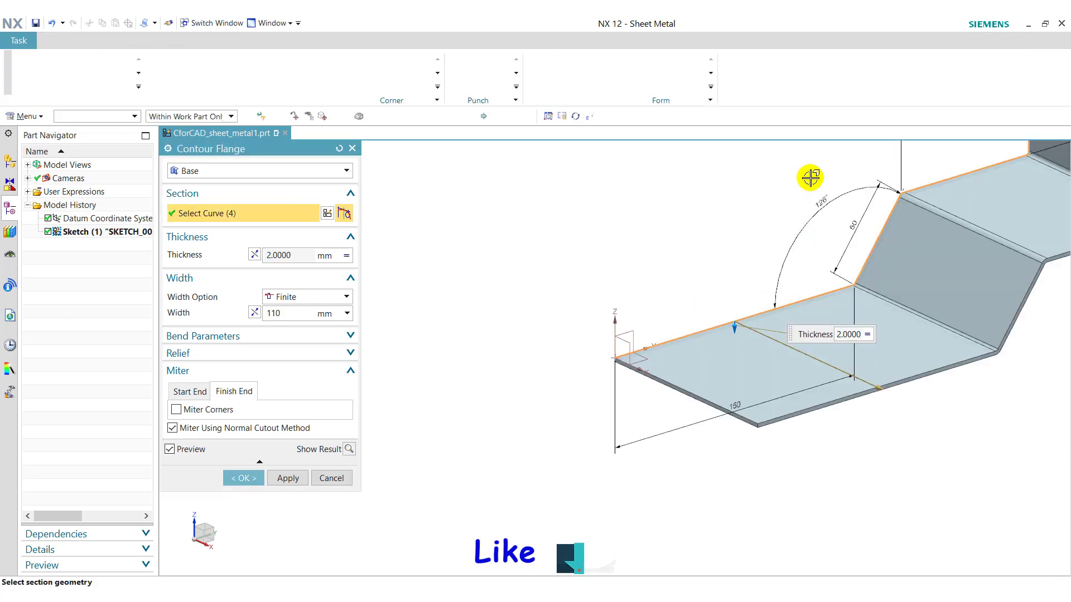
pyautogui.click(808, 116)
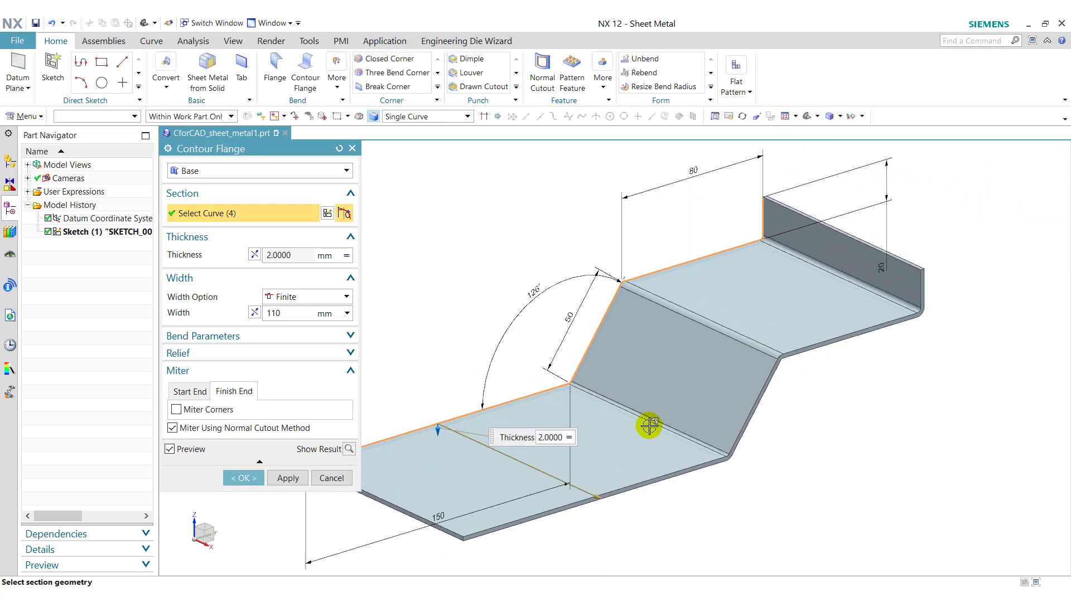
pyautogui.click(350, 338)
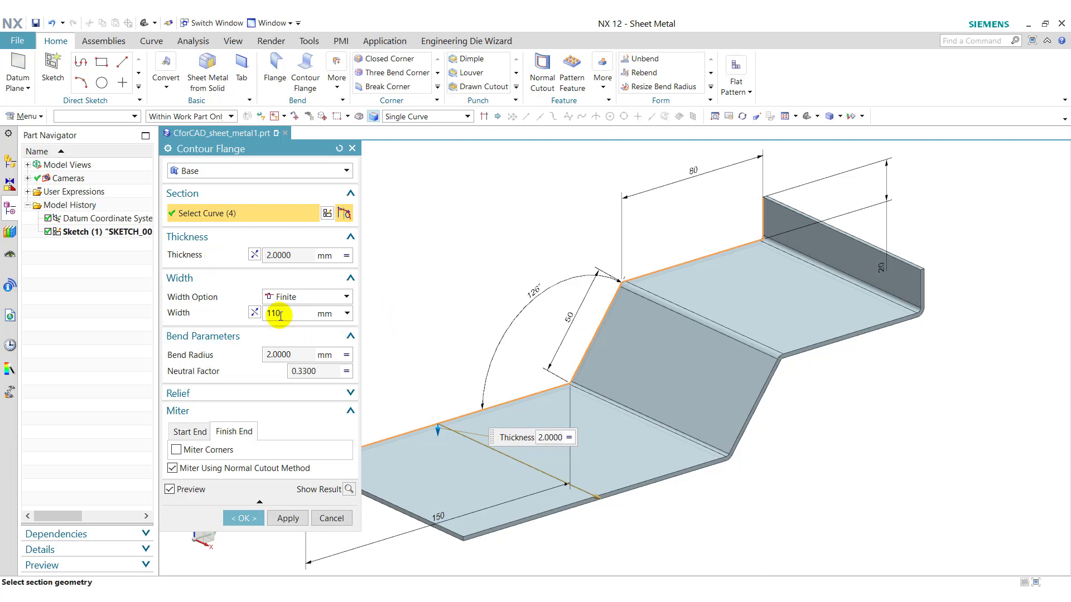
# Give the flange a Finite 170 mm width after briefly trying Symmetric.
pyautogui.click(301, 315)
pyautogui.write('170')
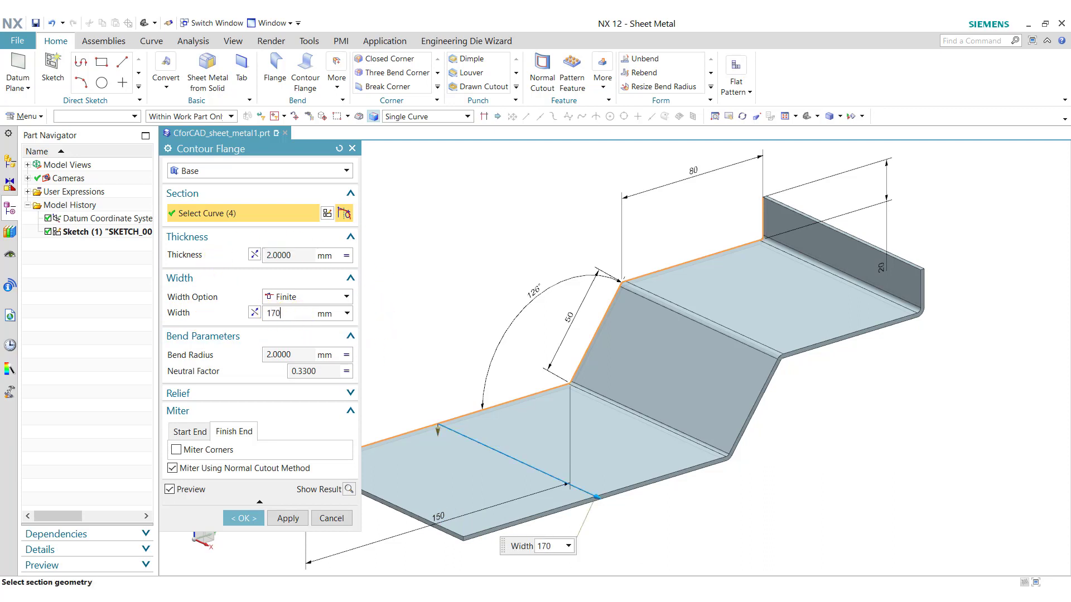
pyautogui.click(306, 300)
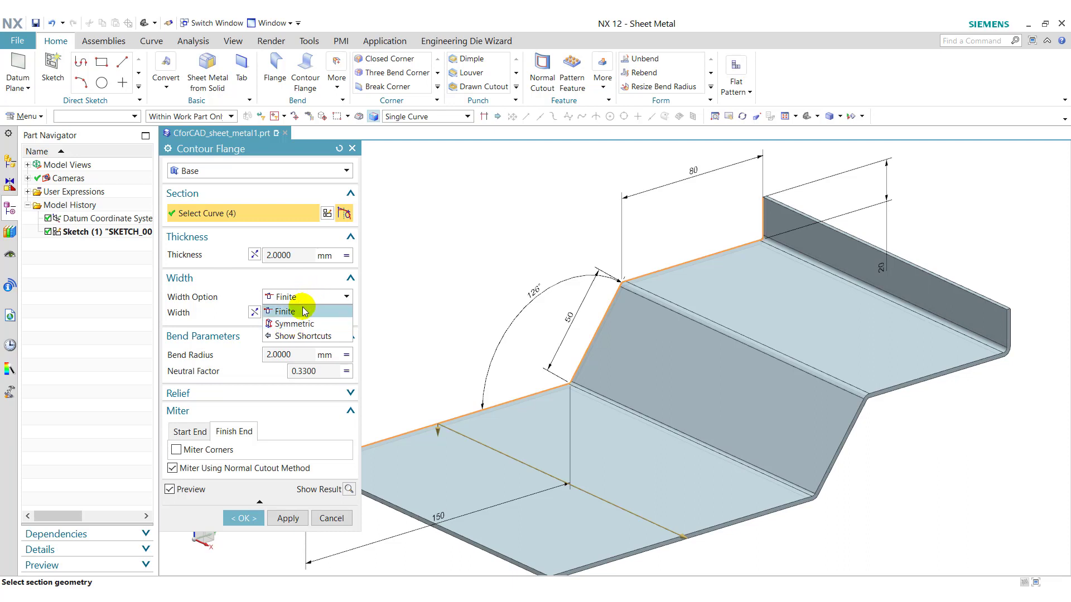
pyautogui.click(304, 312)
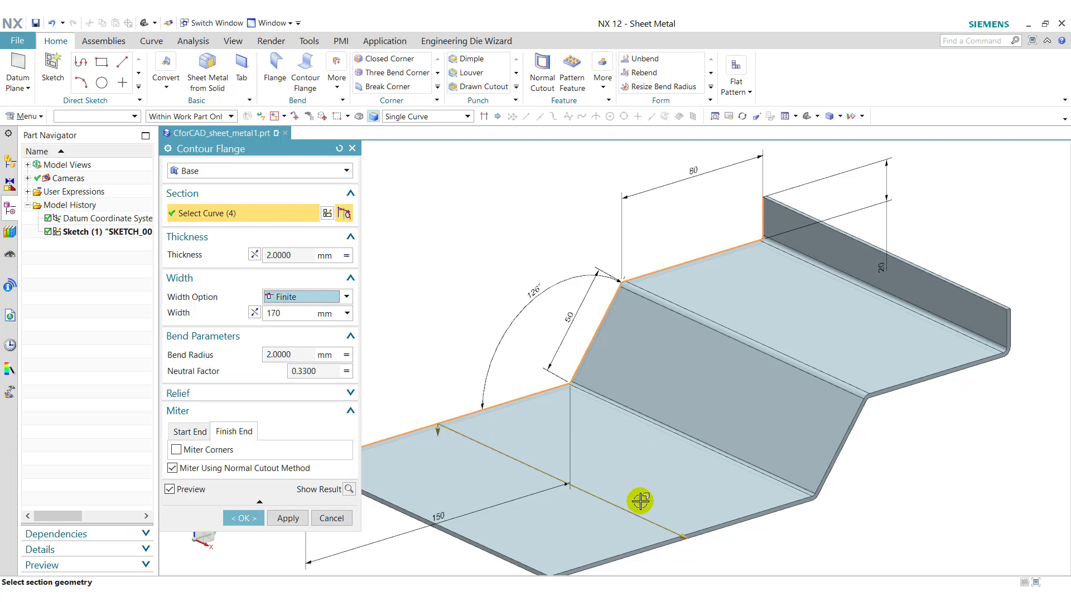
pyautogui.click(289, 297)
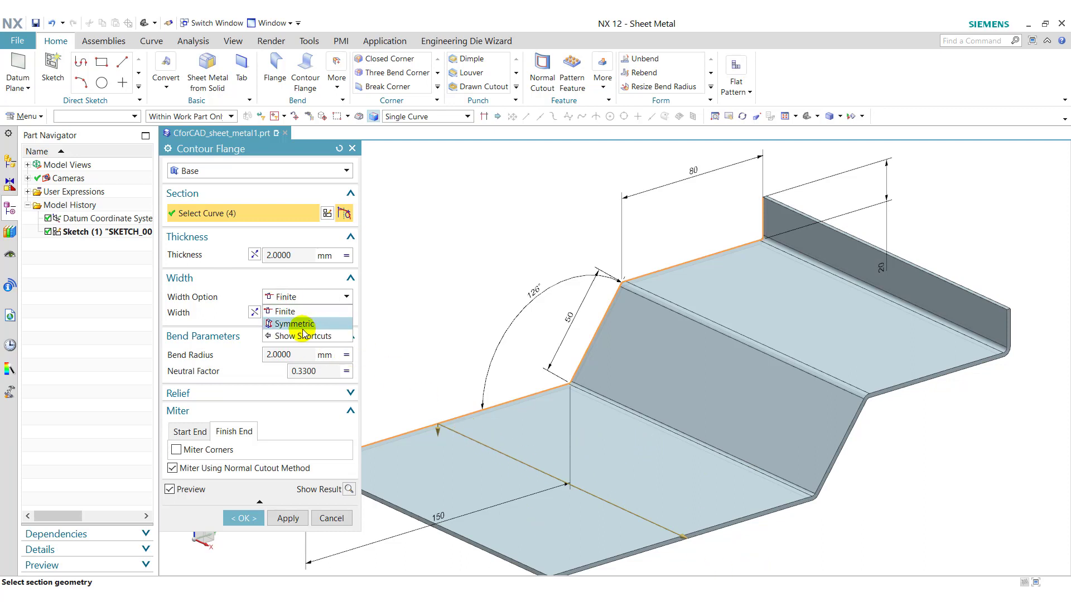
pyautogui.click(302, 328)
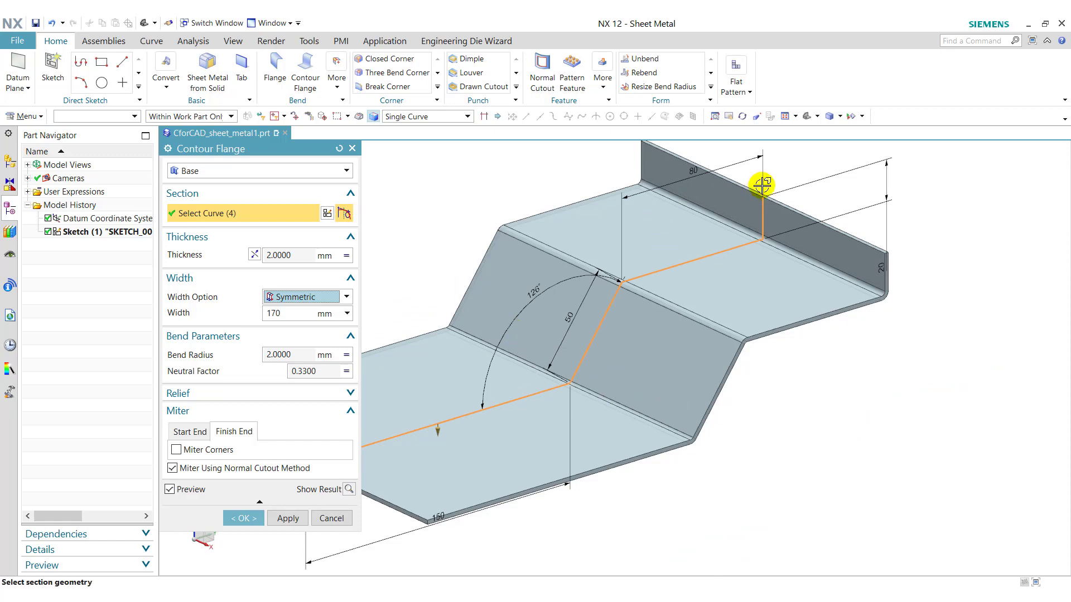
pyautogui.click(330, 299)
pyautogui.click(330, 312)
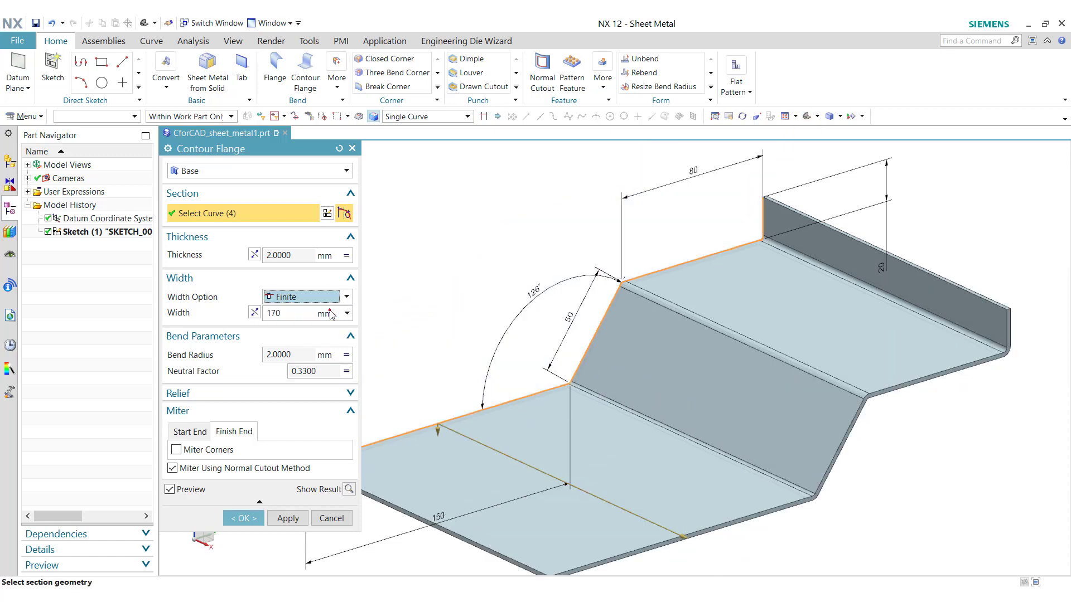
pyautogui.click(350, 335)
pyautogui.click(187, 390)
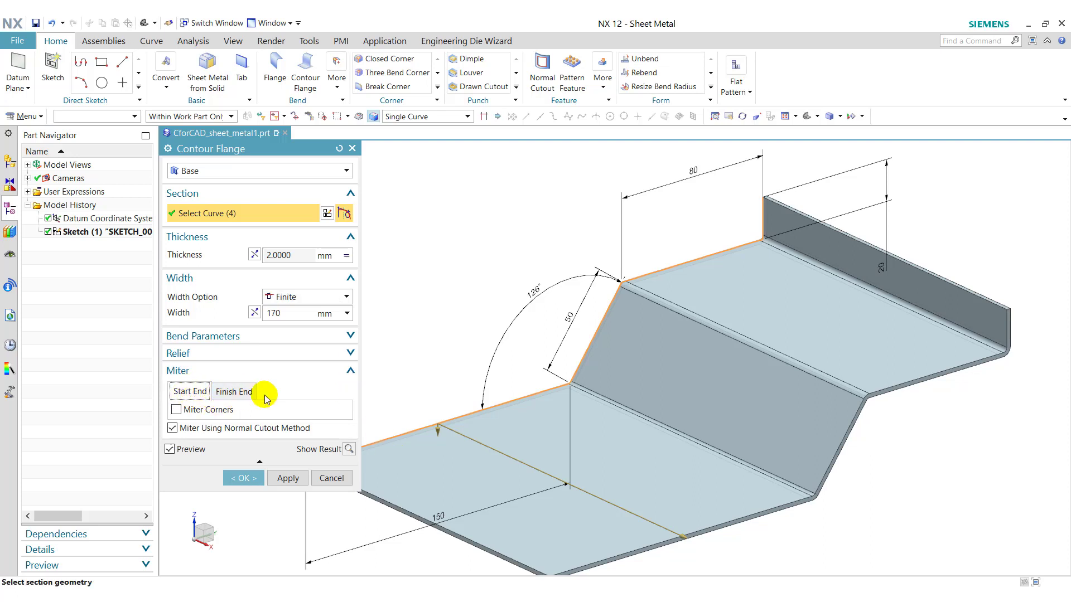
# Enable miter corners on both the start end and the finish end.
pyautogui.click(180, 412)
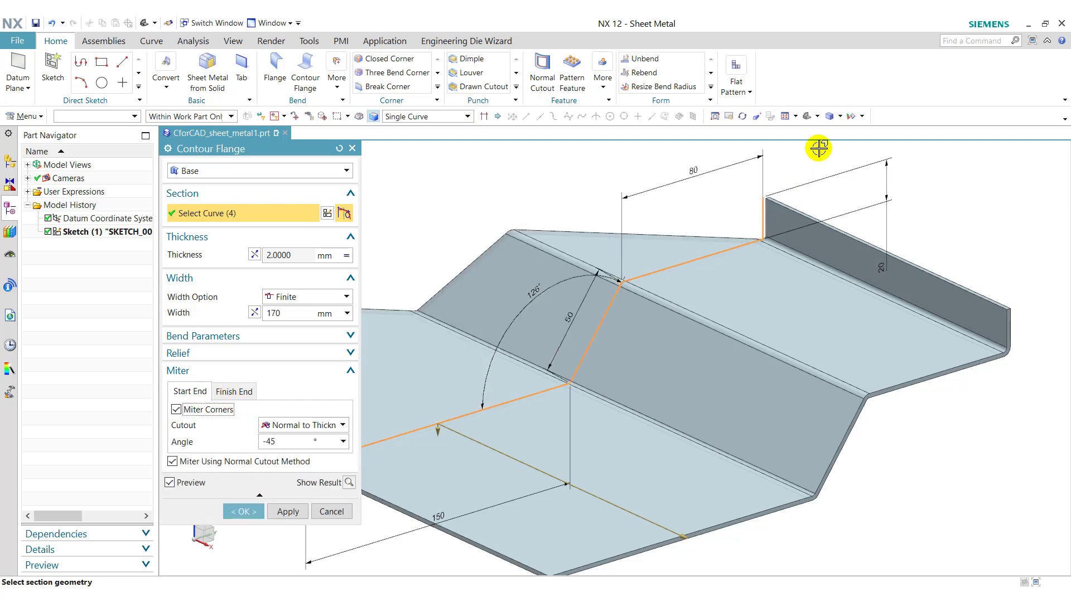
pyautogui.click(807, 115)
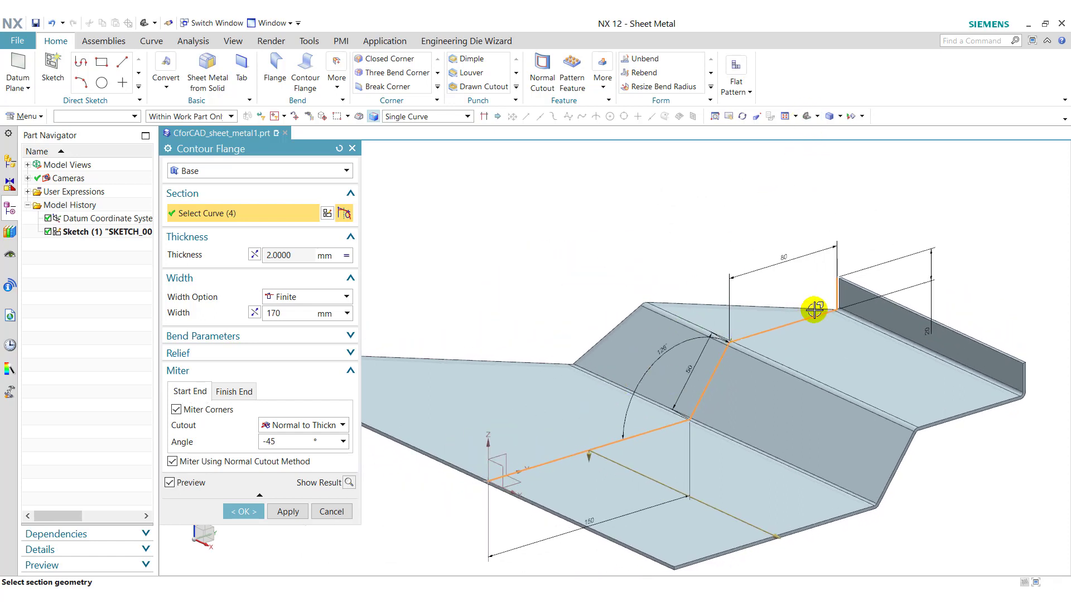
pyautogui.click(225, 394)
pyautogui.click(176, 410)
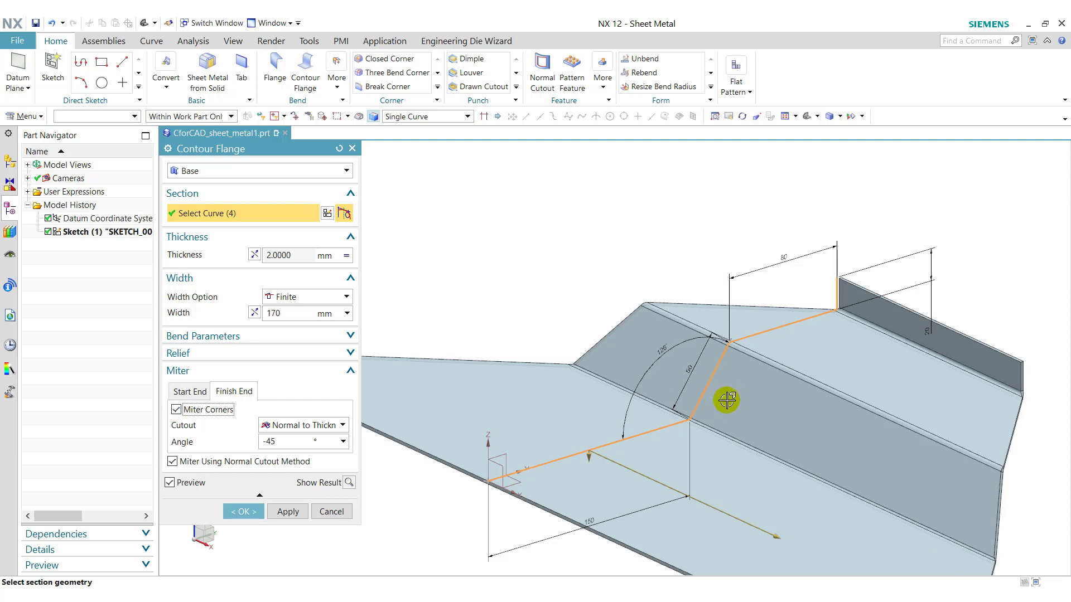
pyautogui.scroll(-1, 741, 395)
pyautogui.scroll(-1, 756, 388)
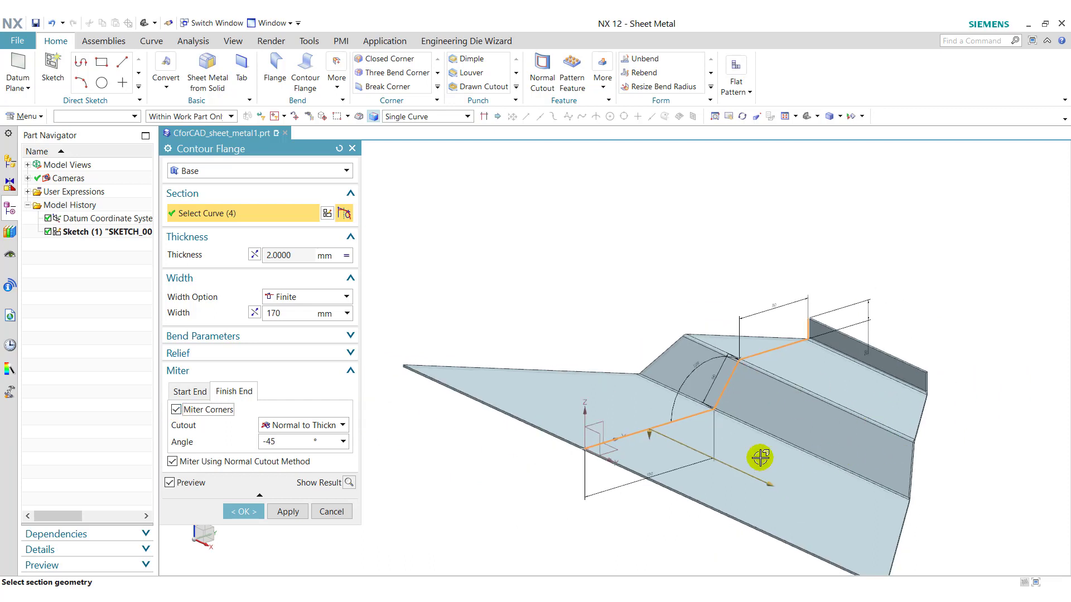
# Remove the start-end miter, keeping the finish end's Normal to Thickness Face cutout at -45°.
pyautogui.click(192, 392)
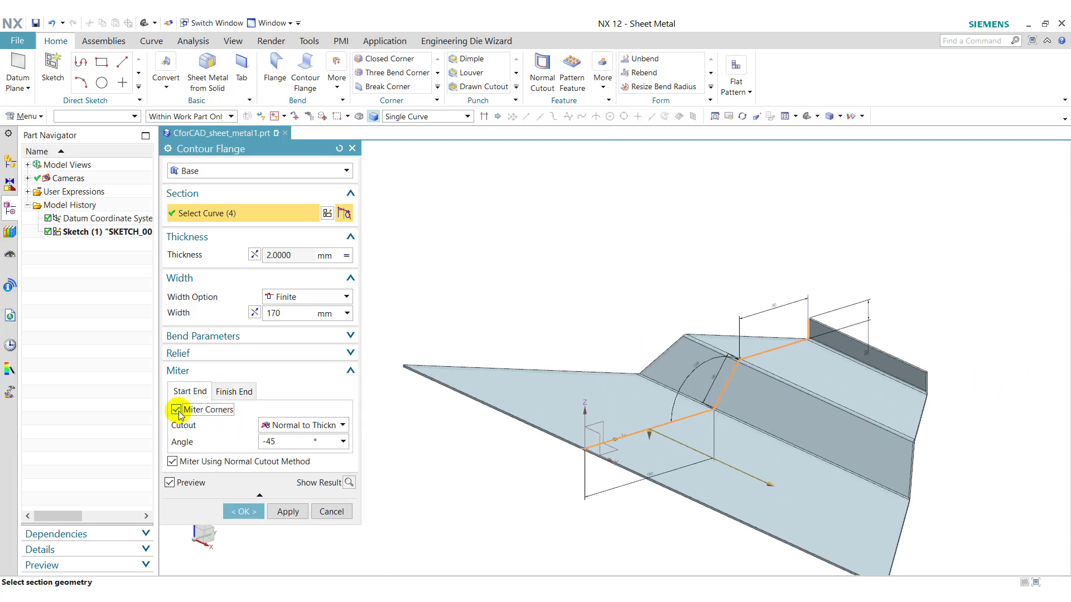
pyautogui.click(177, 410)
pyautogui.click(234, 391)
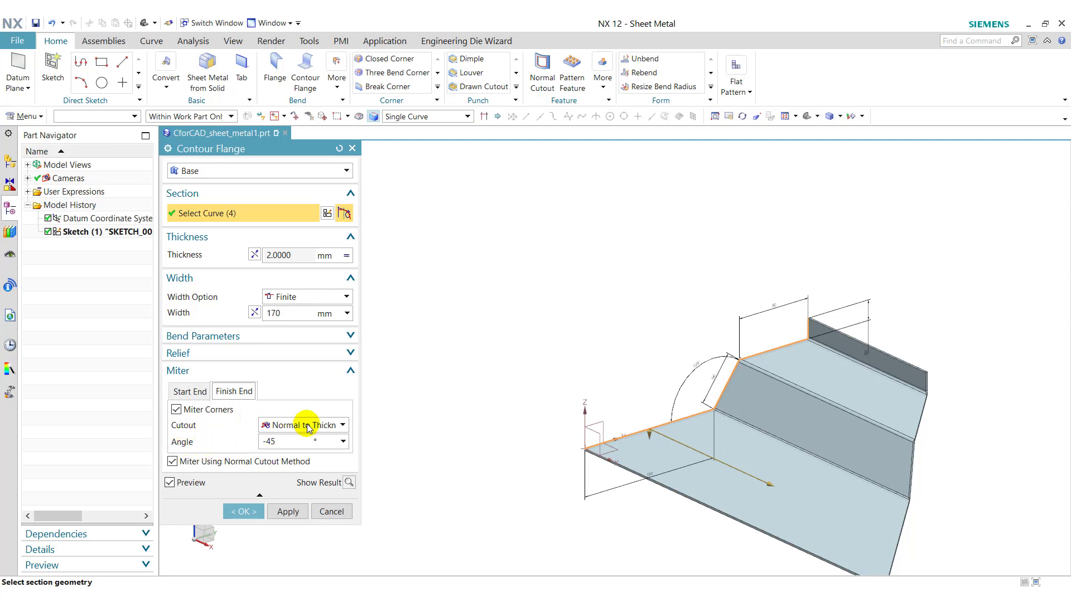
pyautogui.click(308, 426)
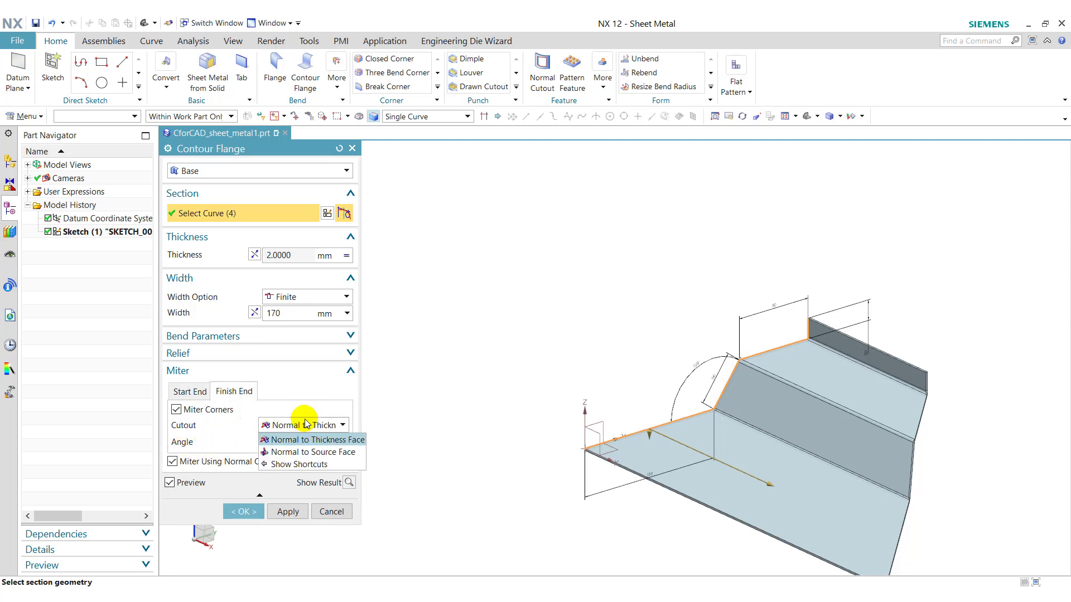
pyautogui.click(344, 437)
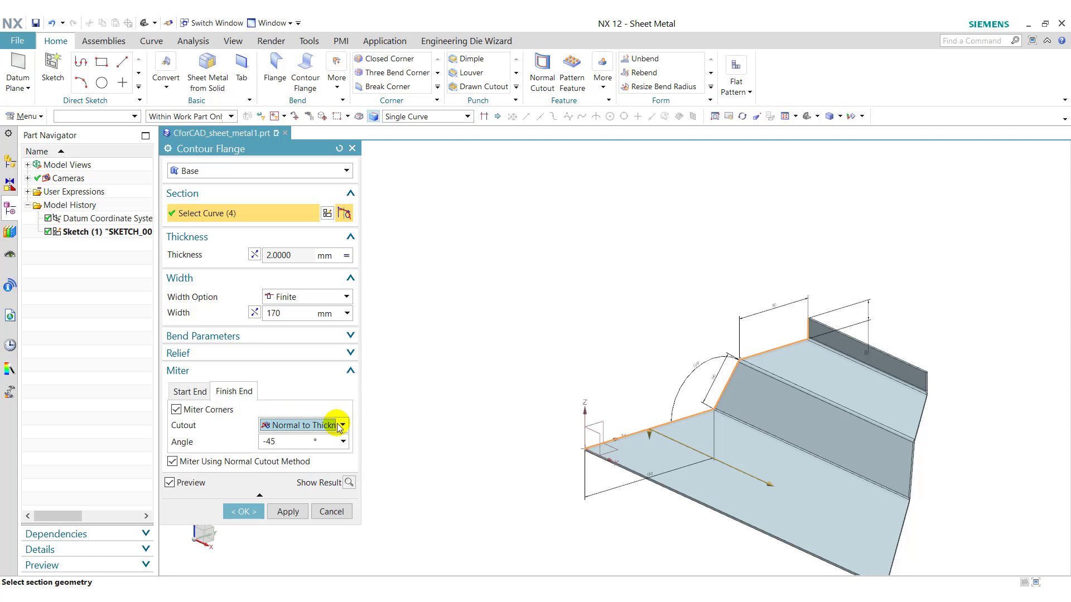
pyautogui.click(339, 426)
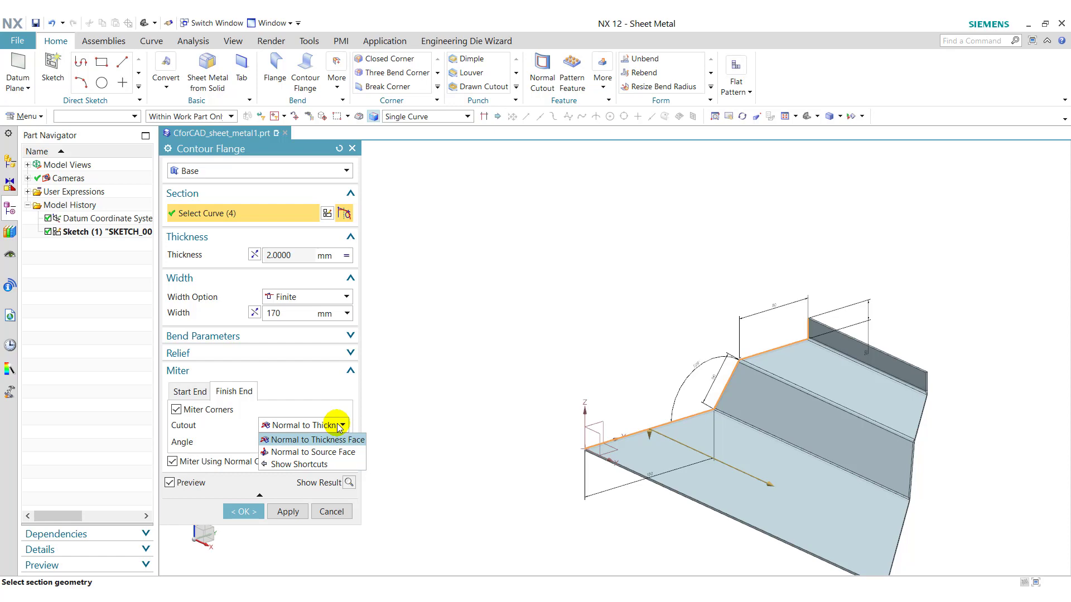
# Switch the miter cutout to Normal to Source Face, then drop the miter for square ends.
pyautogui.click(814, 121)
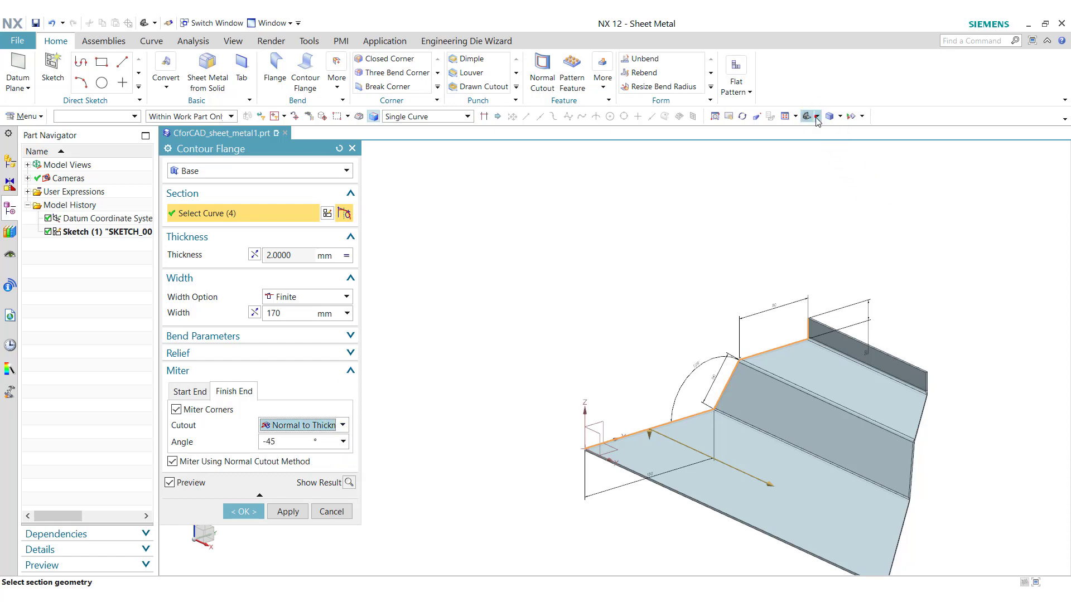
pyautogui.click(817, 116)
pyautogui.click(823, 134)
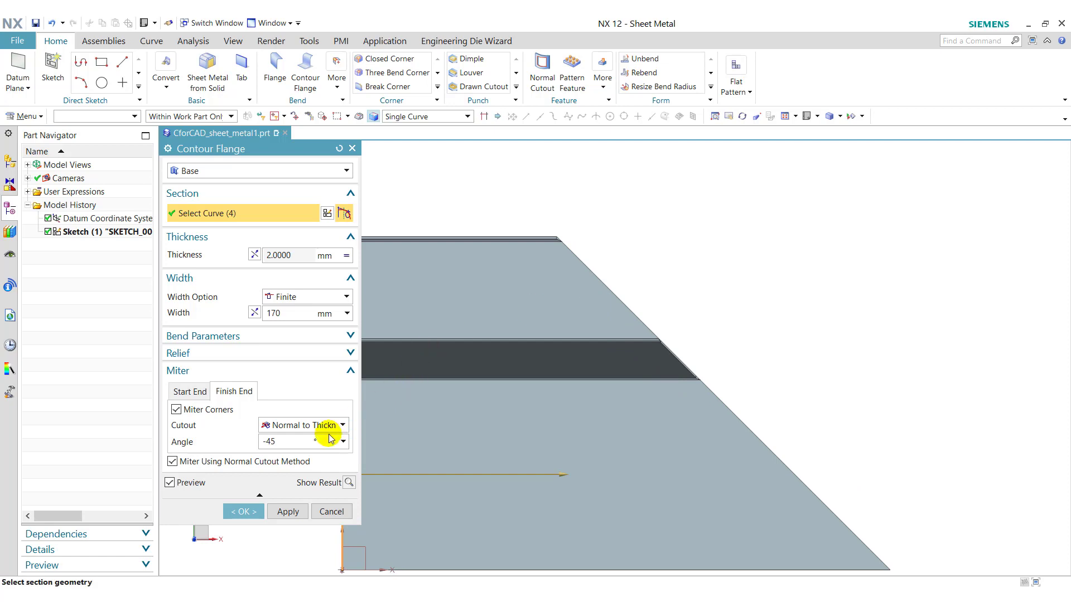
pyautogui.click(302, 425)
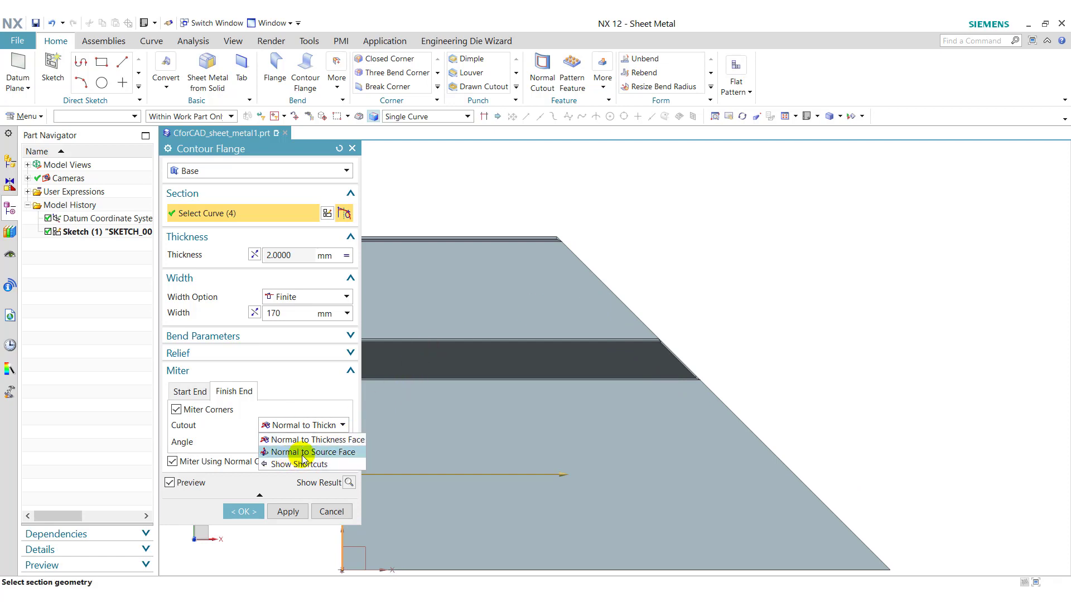
pyautogui.click(304, 452)
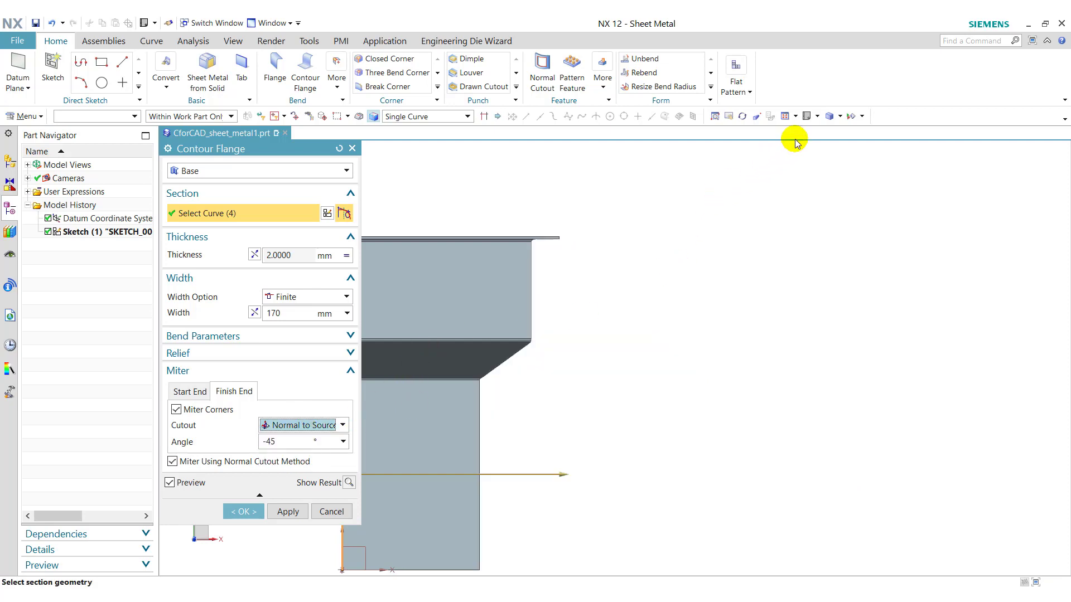
pyautogui.click(818, 118)
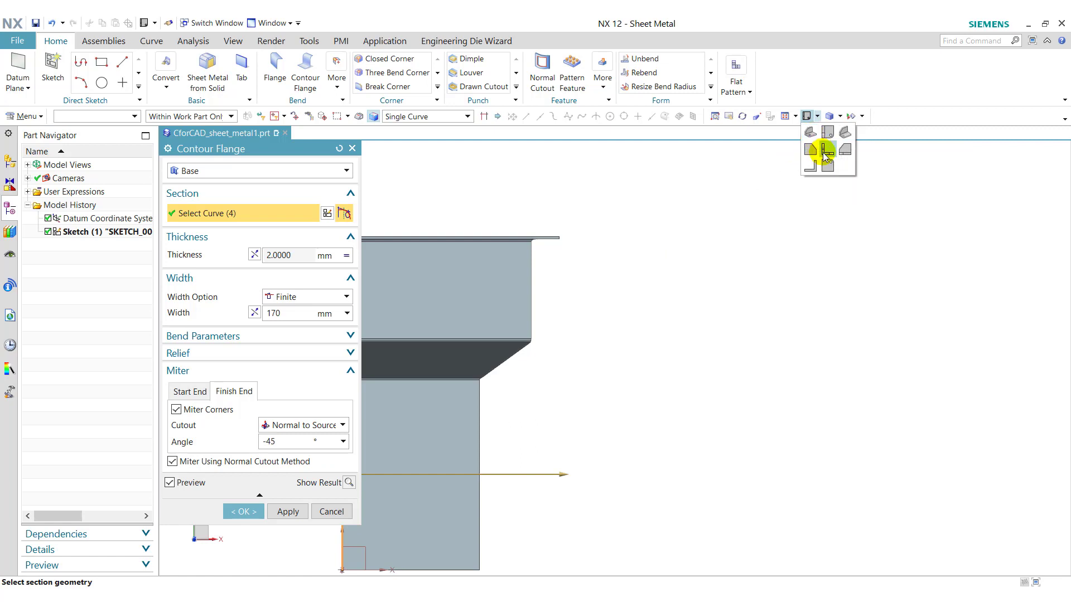
pyautogui.click(837, 149)
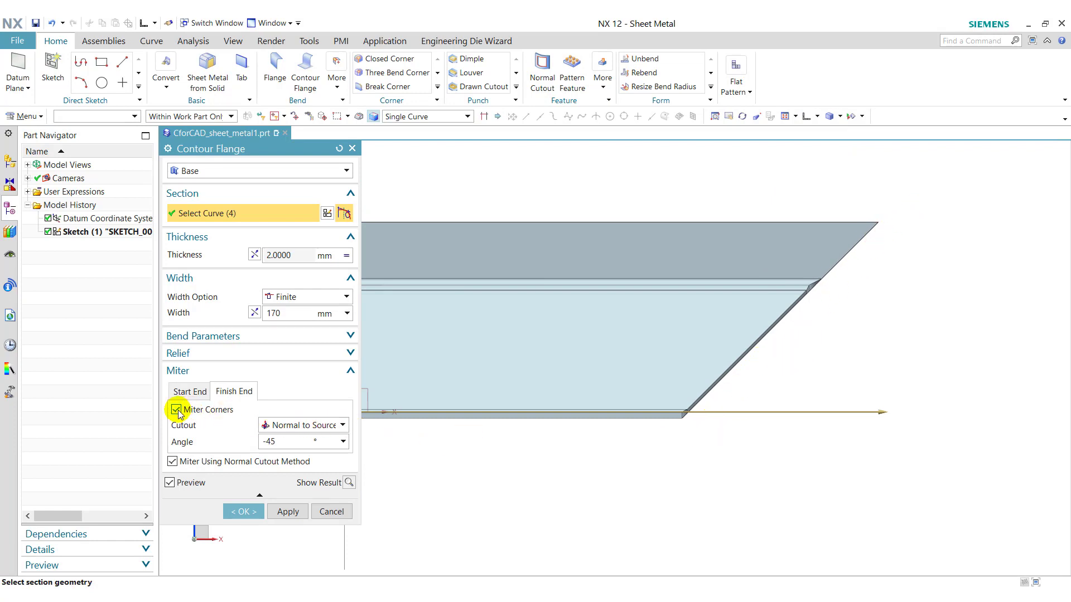
pyautogui.click(177, 410)
# Create the base contour flange and inspect the part in the trimetric view.
pyautogui.click(243, 478)
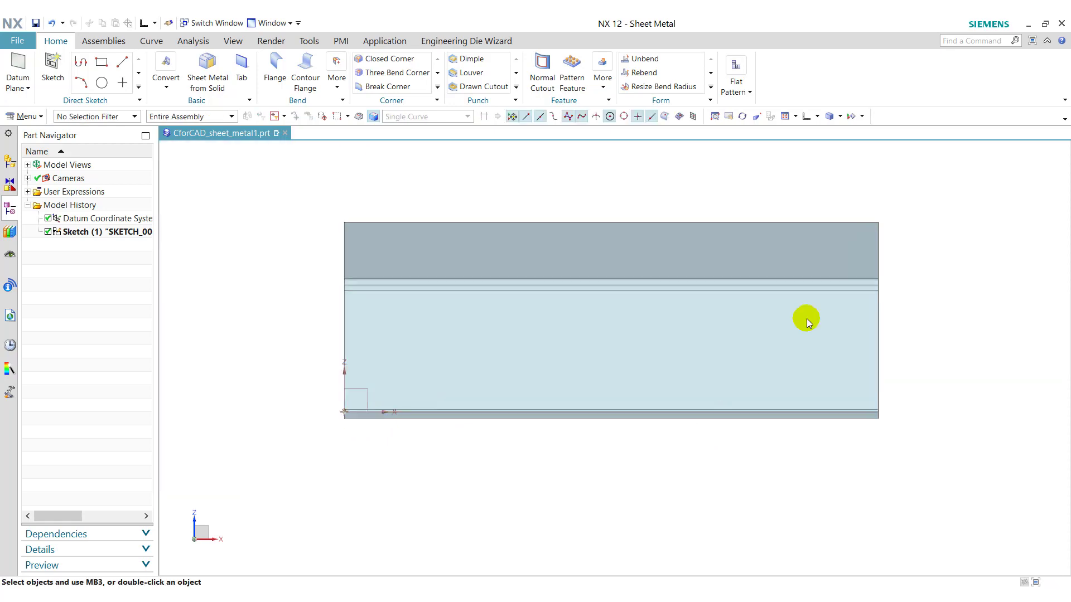
pyautogui.click(690, 120)
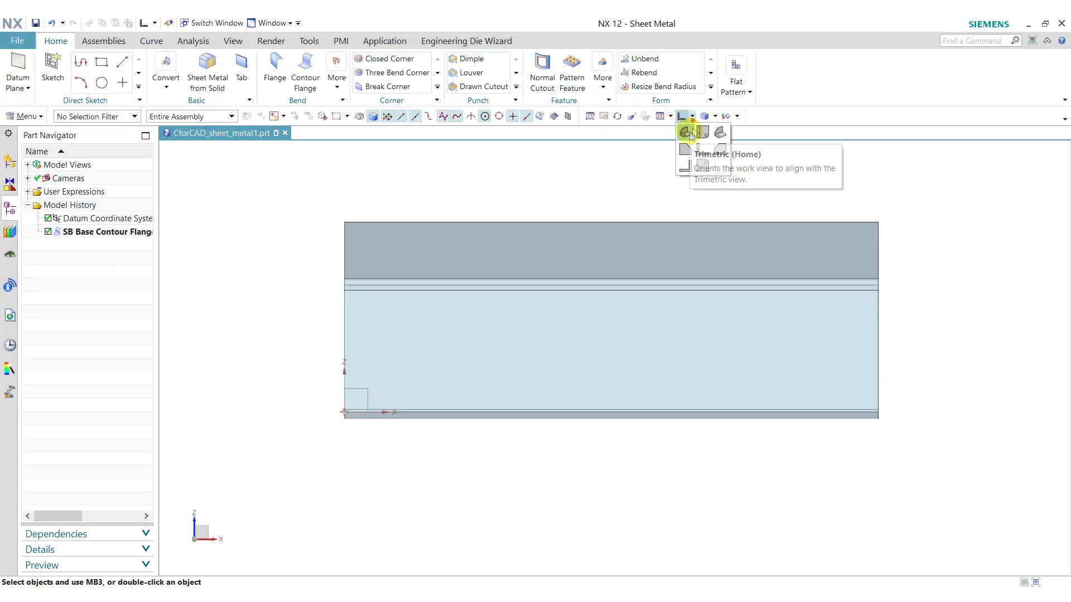
pyautogui.click(689, 131)
pyautogui.moveTo(563, 261)
pyautogui.mouseDown(button='middle')
pyautogui.moveTo(908, 495)
pyautogui.moveTo(873, 448)
pyautogui.mouseUp(button='middle')
pyautogui.click(680, 117)
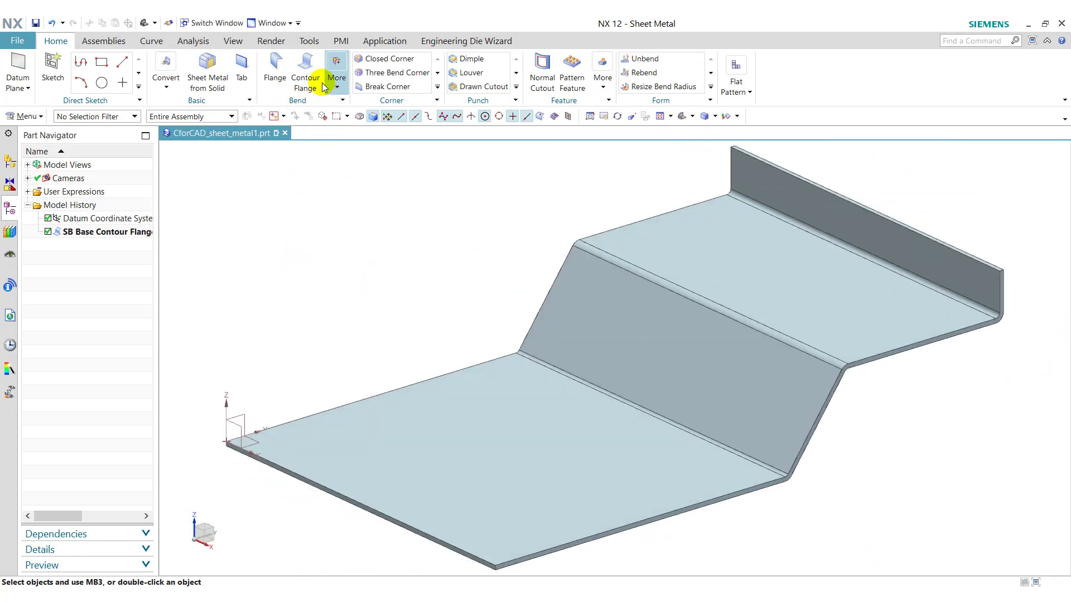
# Start a second Contour Flange and show its Base/Secondary type choices.
pyautogui.click(306, 71)
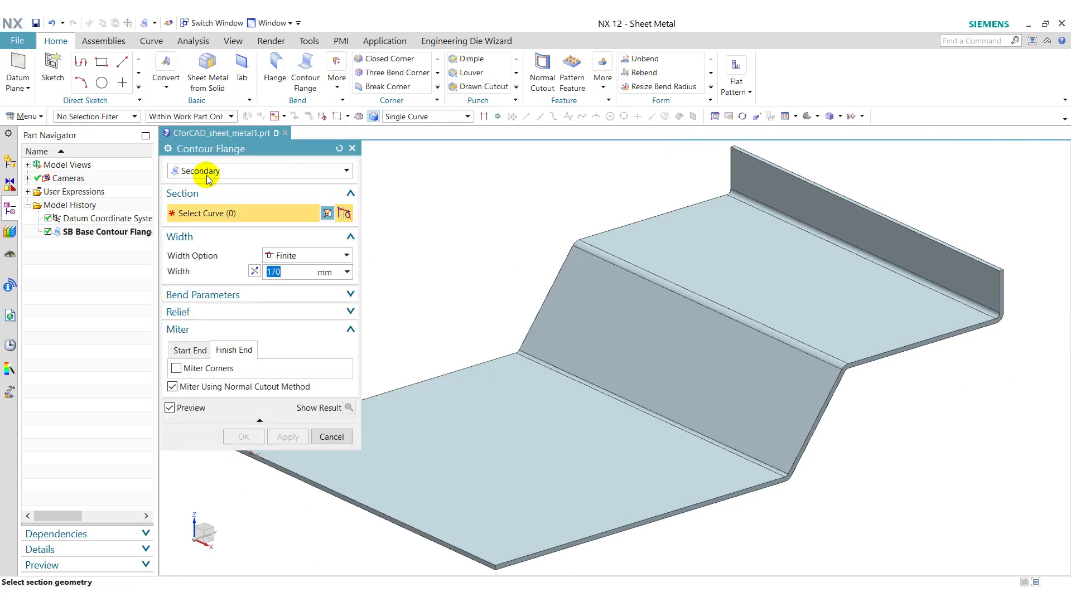
pyautogui.click(217, 174)
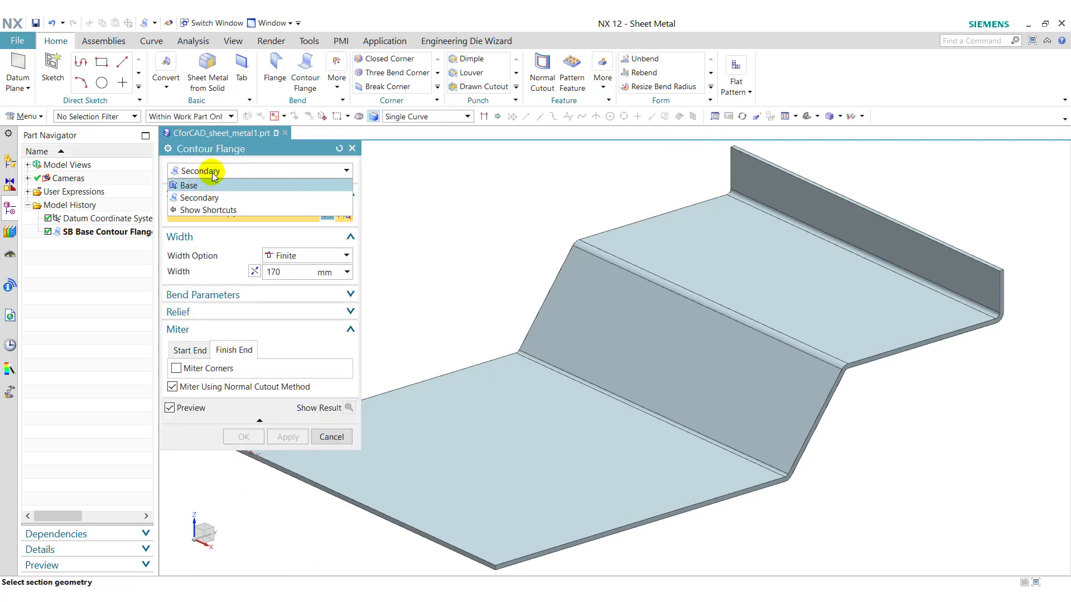